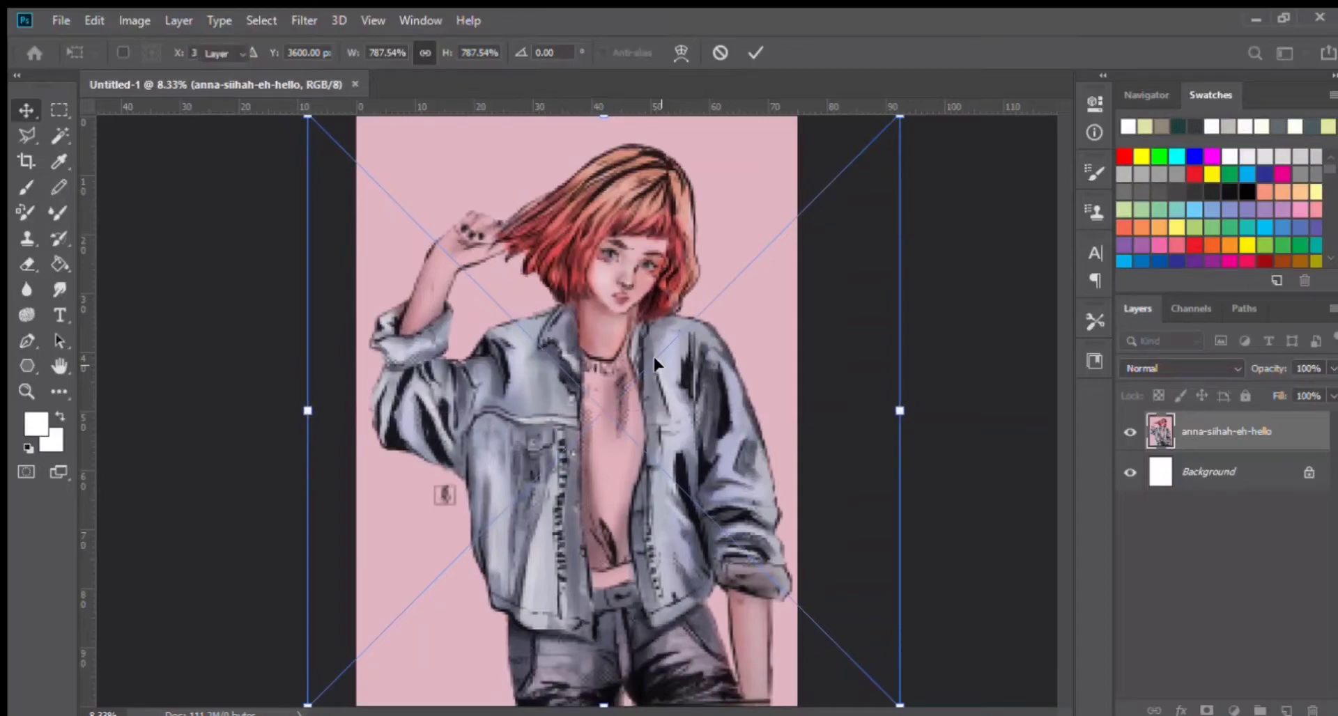
Place the anna-siihah-eh-hello illustration on the canvas at 787.54% scale.
{"action": "key", "text": "Return"}
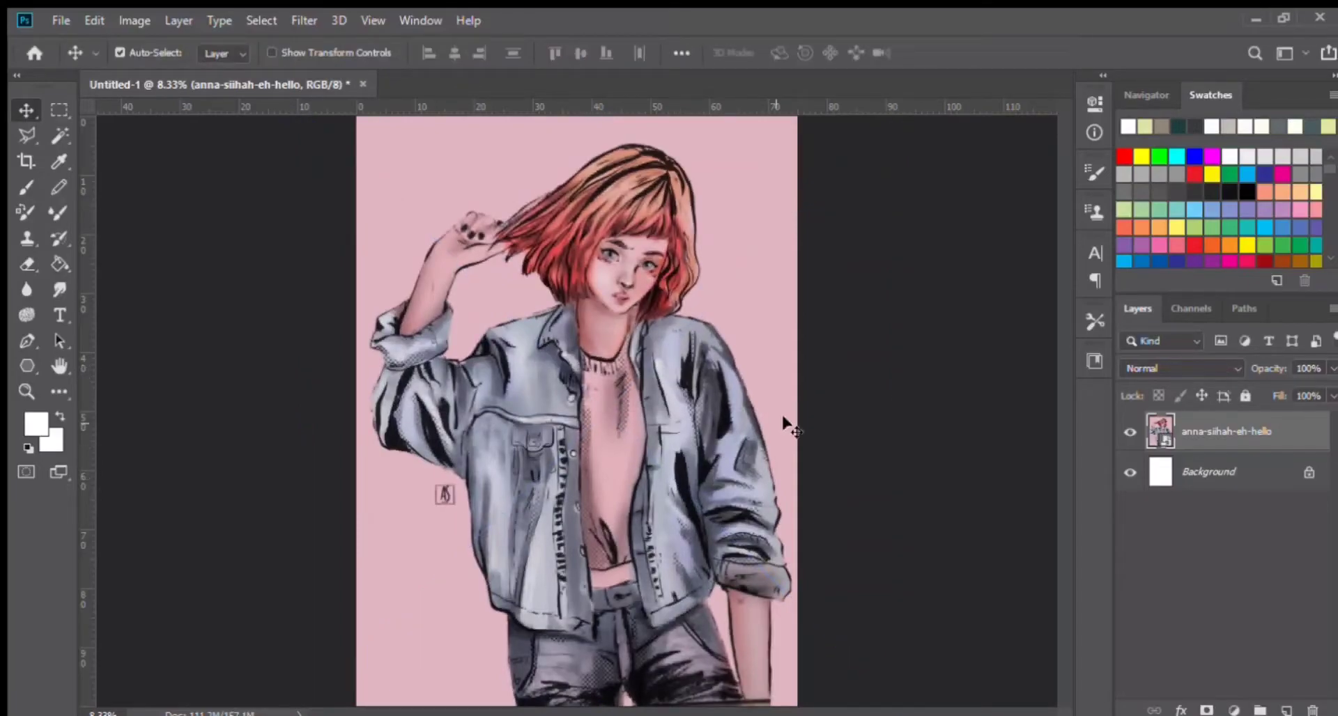
Examine the placed illustration's line work and shading up close and at full-canvas view.
{"action": "key", "text": "ctrl+plus"}
{"action": "key", "text": "ctrl+plus"}
{"action": "key", "text": "ctrl+plus"}
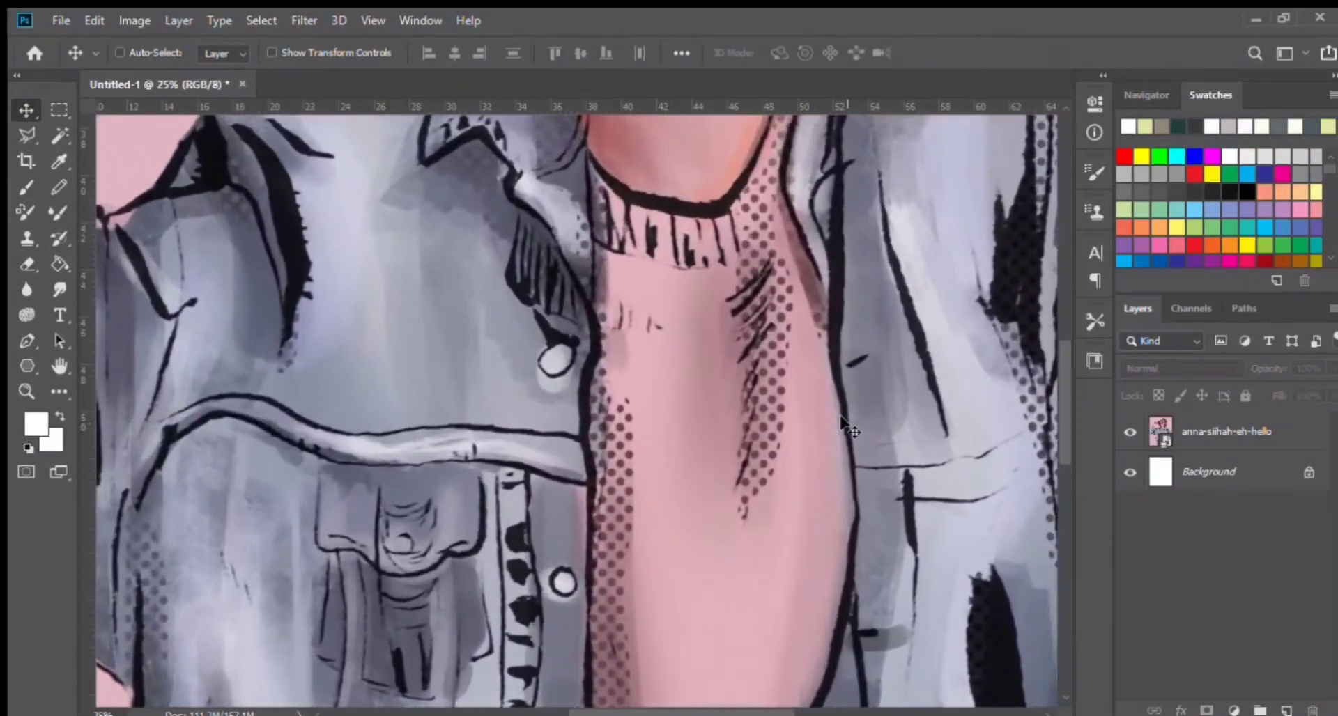
{"action": "key", "text": "ctrl+plus"}
{"action": "key", "text": "ctrl+plus"}
{"action": "key", "text": "ctrl+minus"}
{"action": "key", "text": "ctrl+minus"}
{"action": "key", "text": "ctrl+minus"}
{"action": "key", "text": "ctrl+minus"}
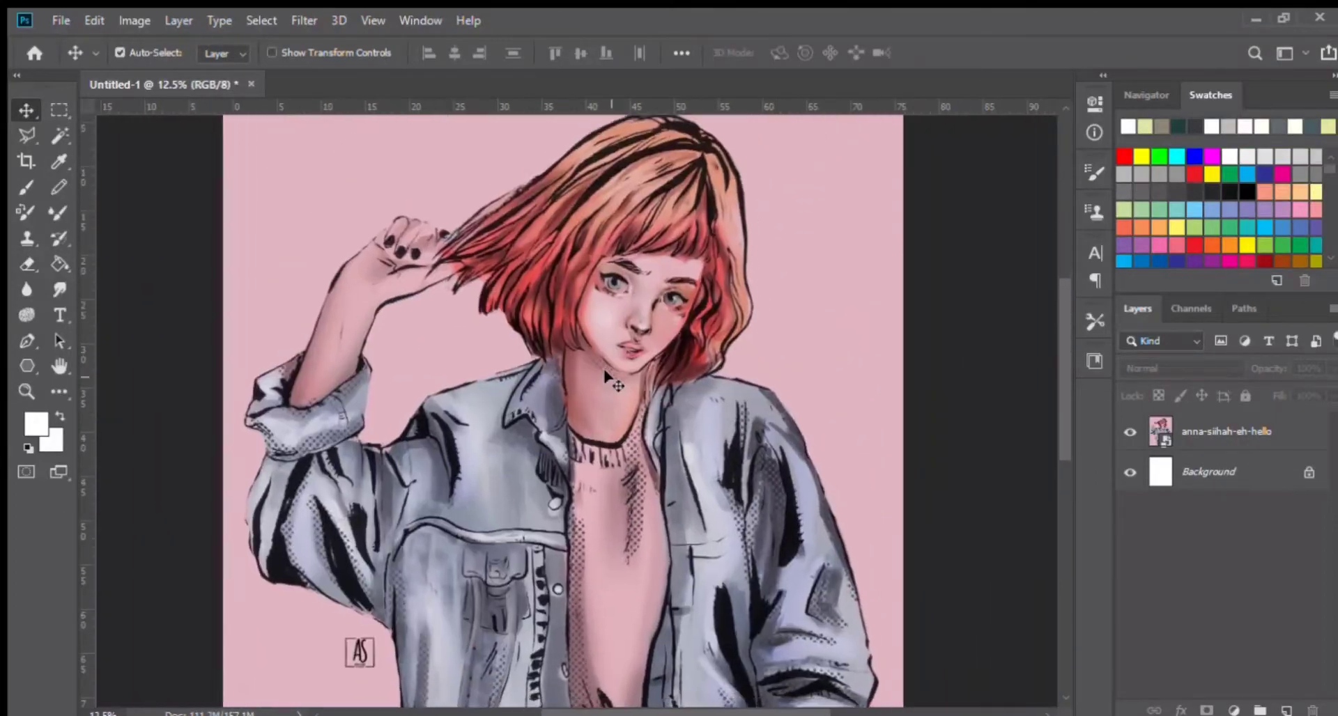
{"action": "scroll", "coordinate": [785, 243], "scroll_direction": "up", "scroll_amount": 3}
{"action": "key", "text": "h"}
{"action": "left_click_drag", "start_coordinate": [422, 525], "coordinate": [836, 438]}
{"action": "key", "text": "ctrl+0"}
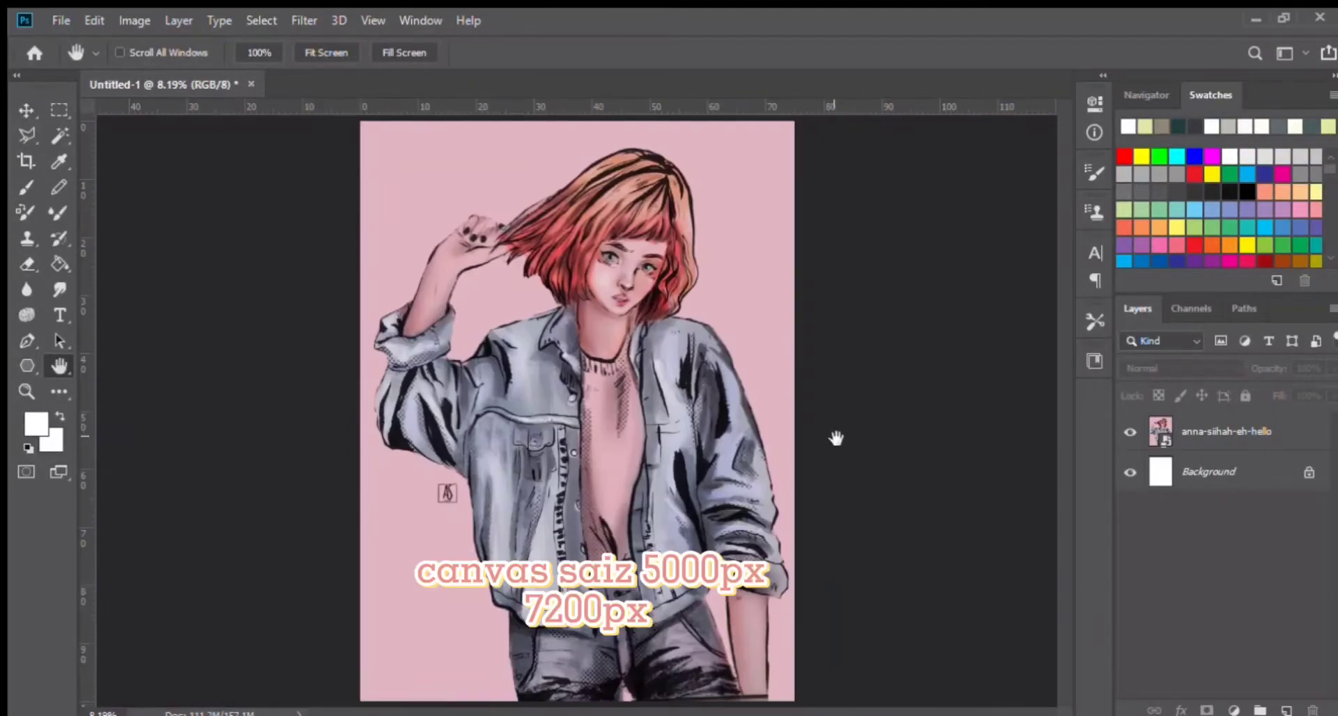
Place the high_res_canvas_texture image centred over the illustration and check its weave up close.
{"action": "left_click", "coordinate": [26, 113]}
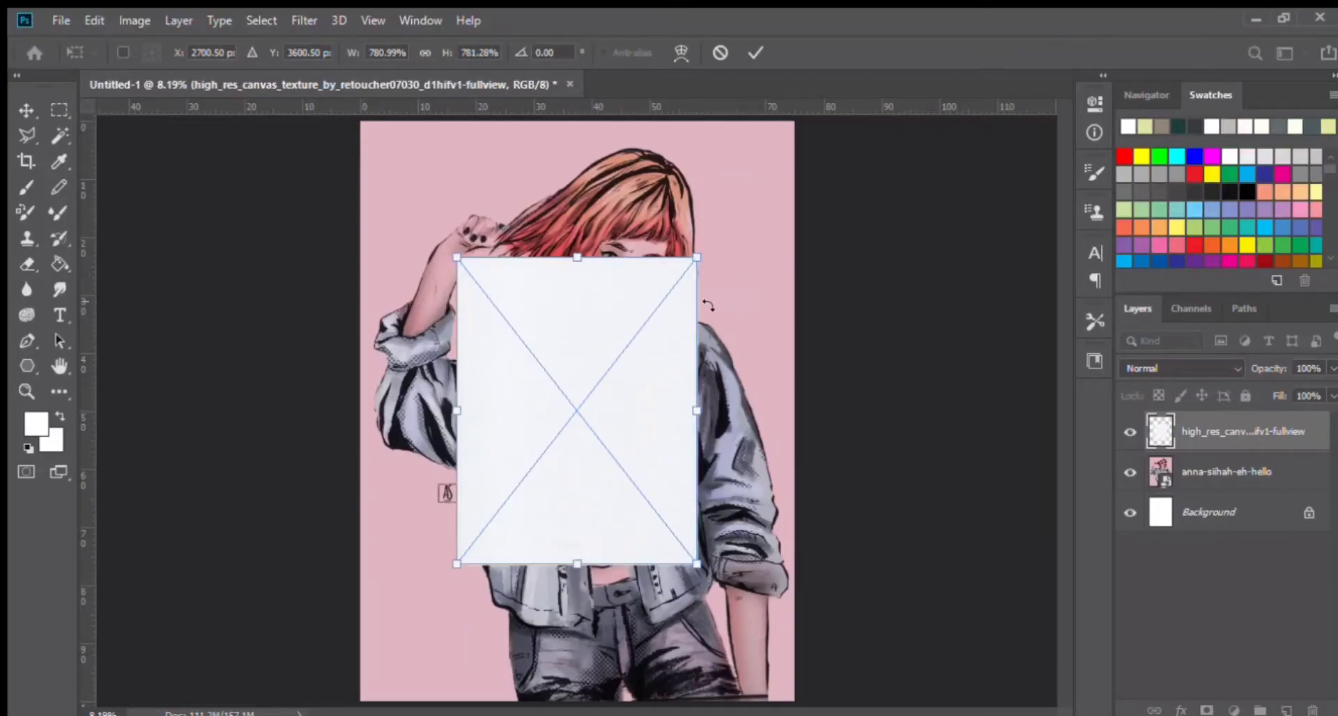
{"action": "key", "text": "Return"}
{"action": "key", "text": "ctrl+equal"}
{"action": "key", "text": "ctrl+equal"}
{"action": "key", "text": "ctrl+equal"}
{"action": "key", "text": "ctrl+equal"}
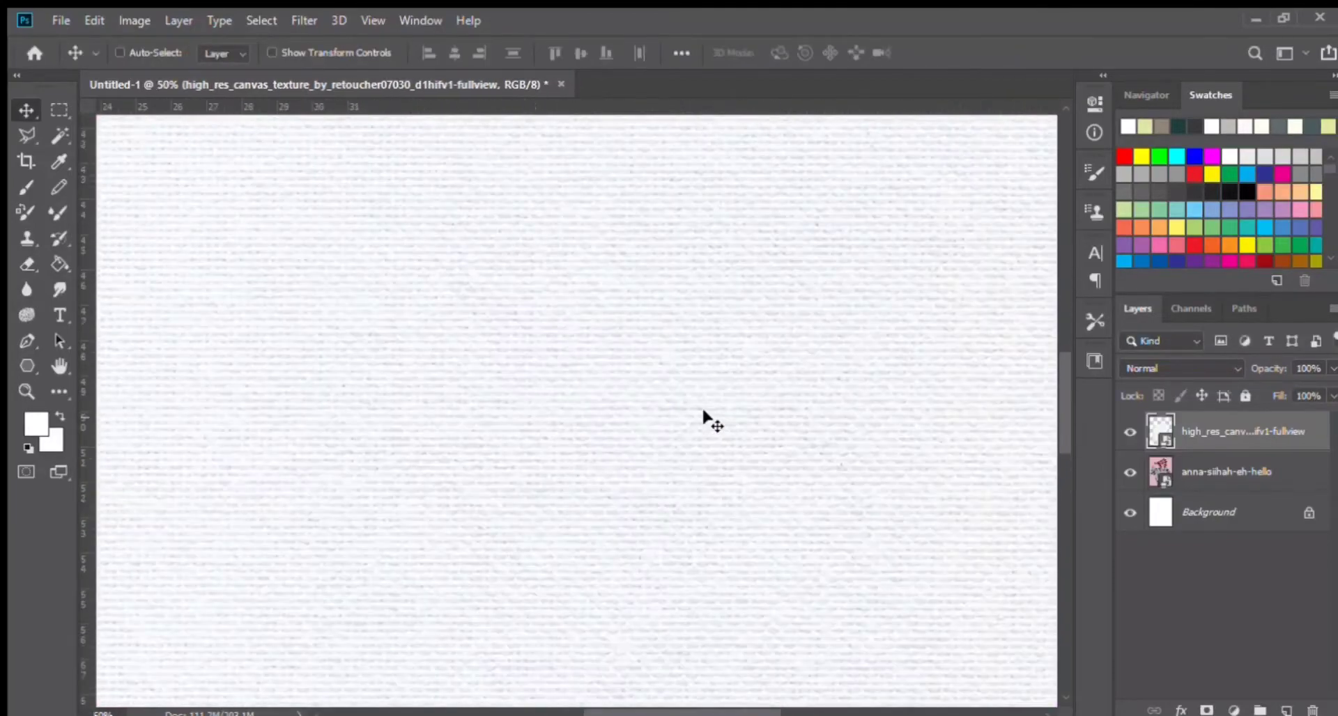
Set the canvas texture layer's blend mode to Divide and check the effect on the jacket and face.
{"action": "left_click", "coordinate": [1231, 359]}
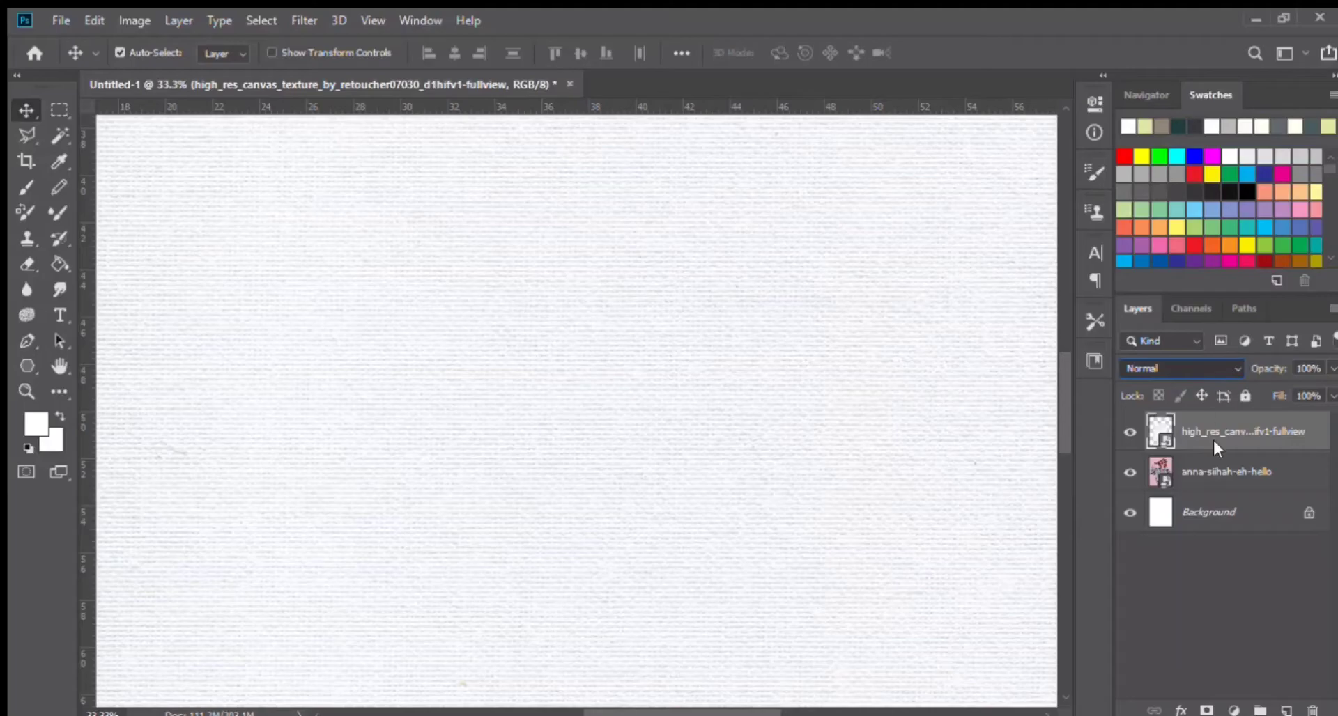
{"action": "left_click", "coordinate": [1159, 621]}
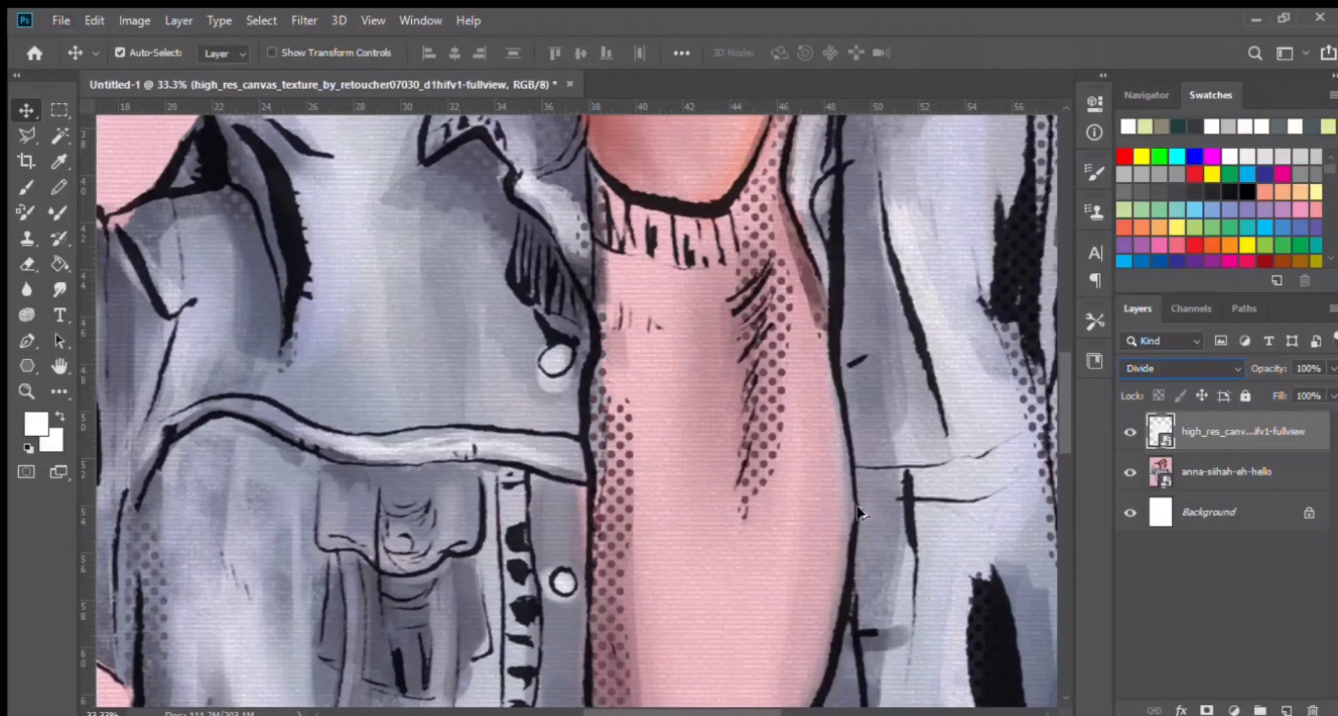
{"action": "key", "text": "z"}
{"action": "scroll", "coordinate": [829, 489], "scroll_direction": "down", "scroll_amount": 3}
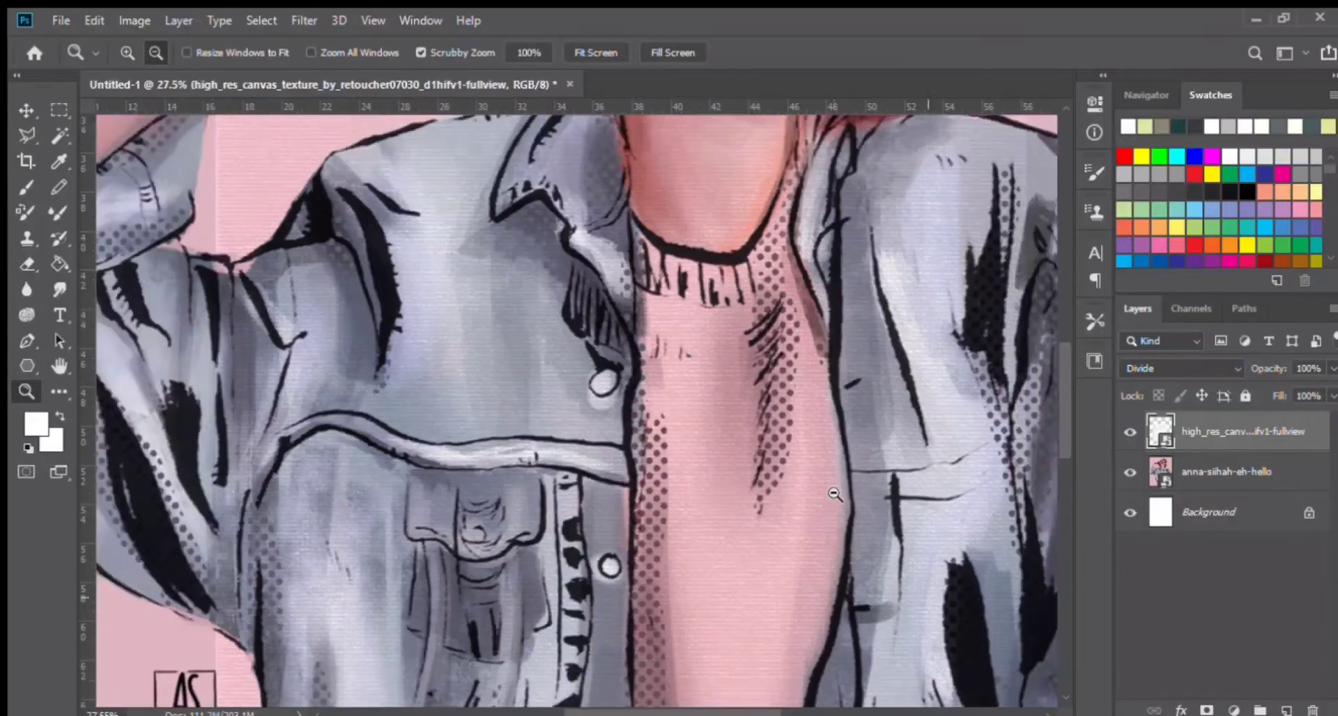
{"action": "left_click_drag", "start_coordinate": [931, 221], "coordinate": [838, 492]}
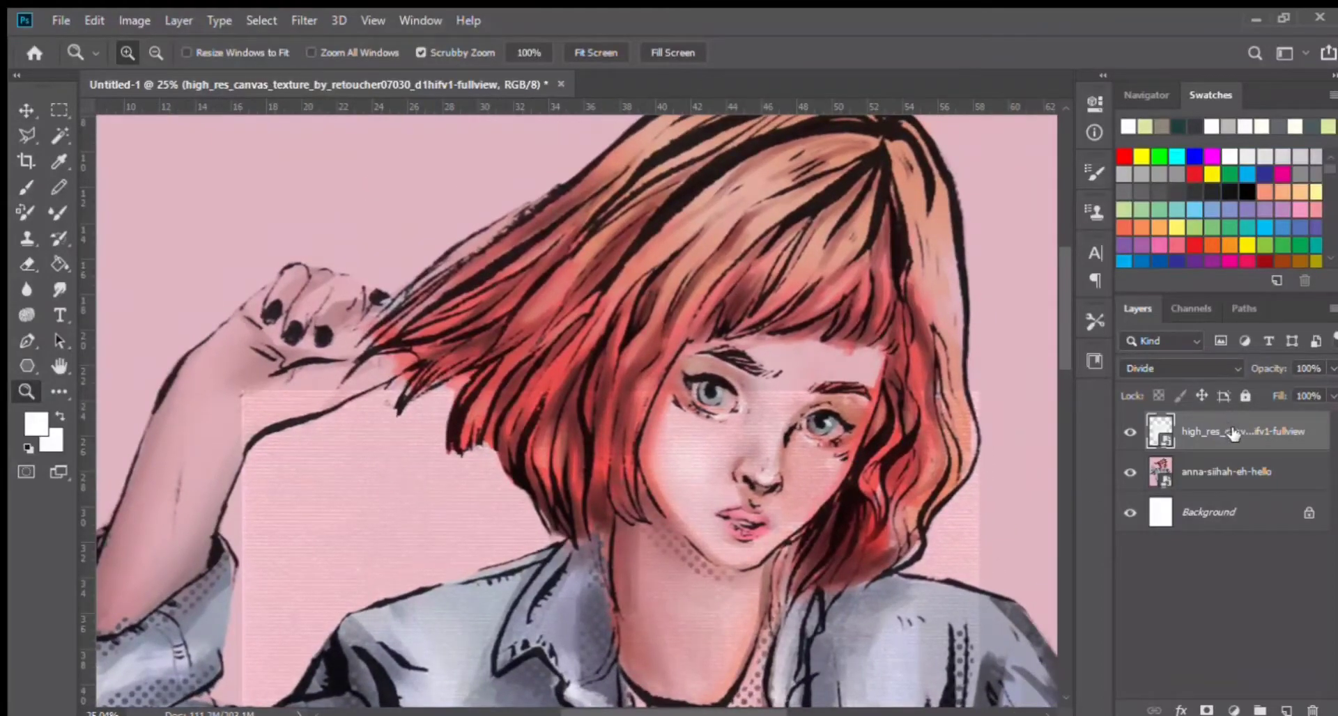
Try other blend modes on the canvas texture layer, going from Multiply through Screen, Hard Light and Exclusion to Hue.
{"action": "left_click", "coordinate": [1218, 362]}
{"action": "left_click", "coordinate": [1168, 282]}
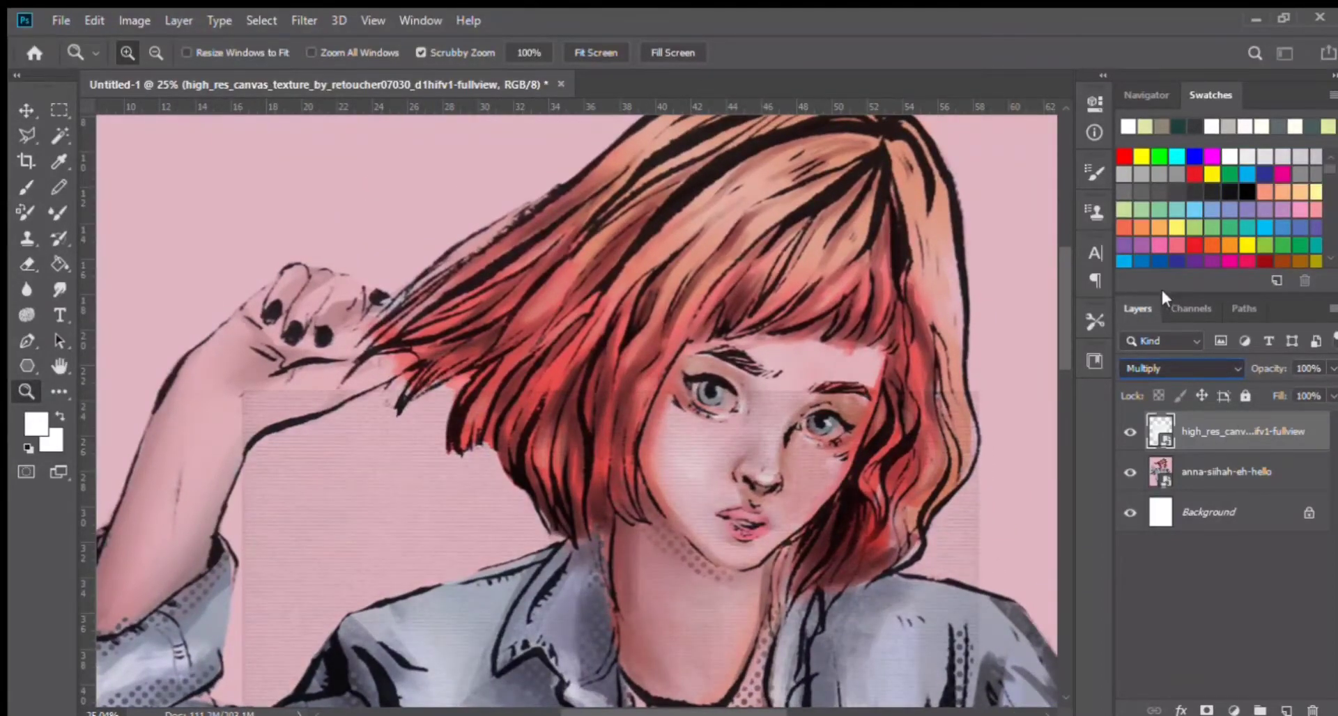
{"action": "key", "text": "Down"}
{"action": "key", "text": "Down"}
{"action": "key", "text": "Down"}
{"action": "key", "text": "Down"}
{"action": "key", "text": "Down"}
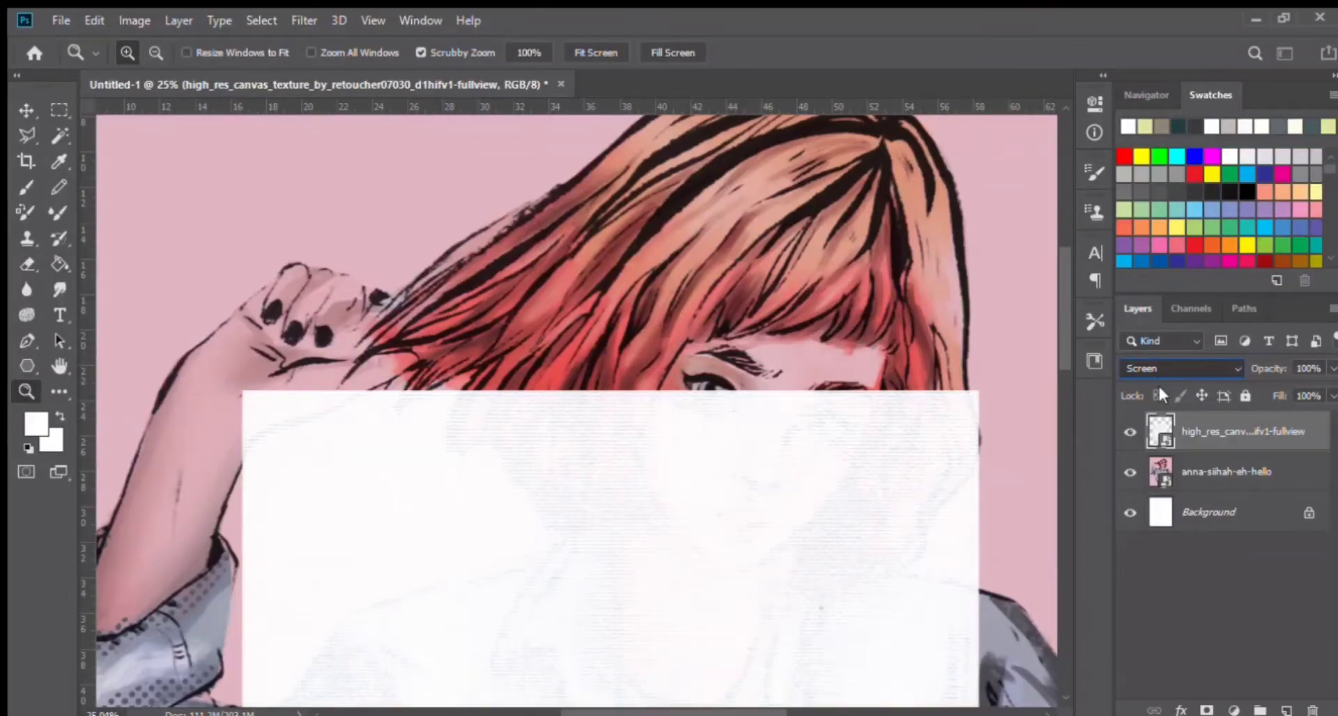
{"action": "key", "text": "Down"}
{"action": "key", "text": "Down"}
{"action": "key", "text": "Down"}
{"action": "key", "text": "Down"}
{"action": "key", "text": "Down"}
{"action": "key", "text": "Down"}
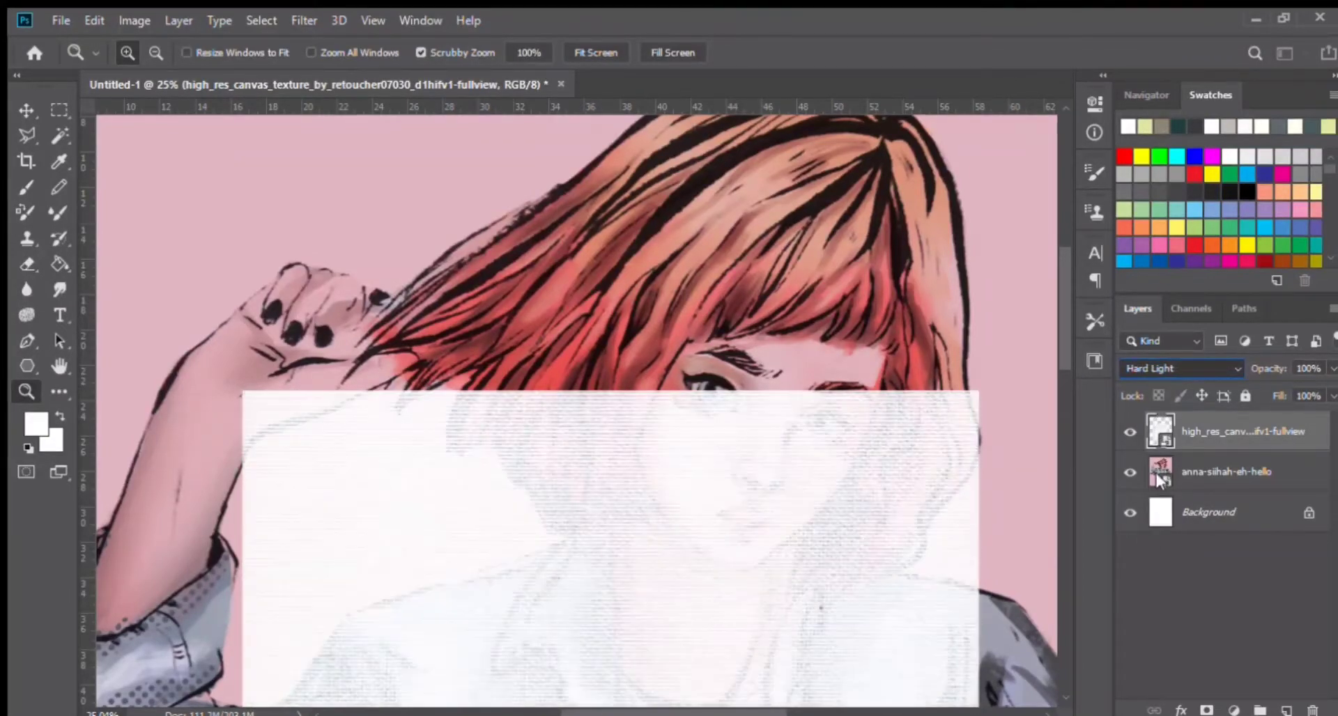
{"action": "key", "text": "Down"}
{"action": "key", "text": "Down"}
{"action": "key", "text": "Down"}
{"action": "key", "text": "Down"}
{"action": "key", "text": "Down"}
{"action": "key", "text": "Down"}
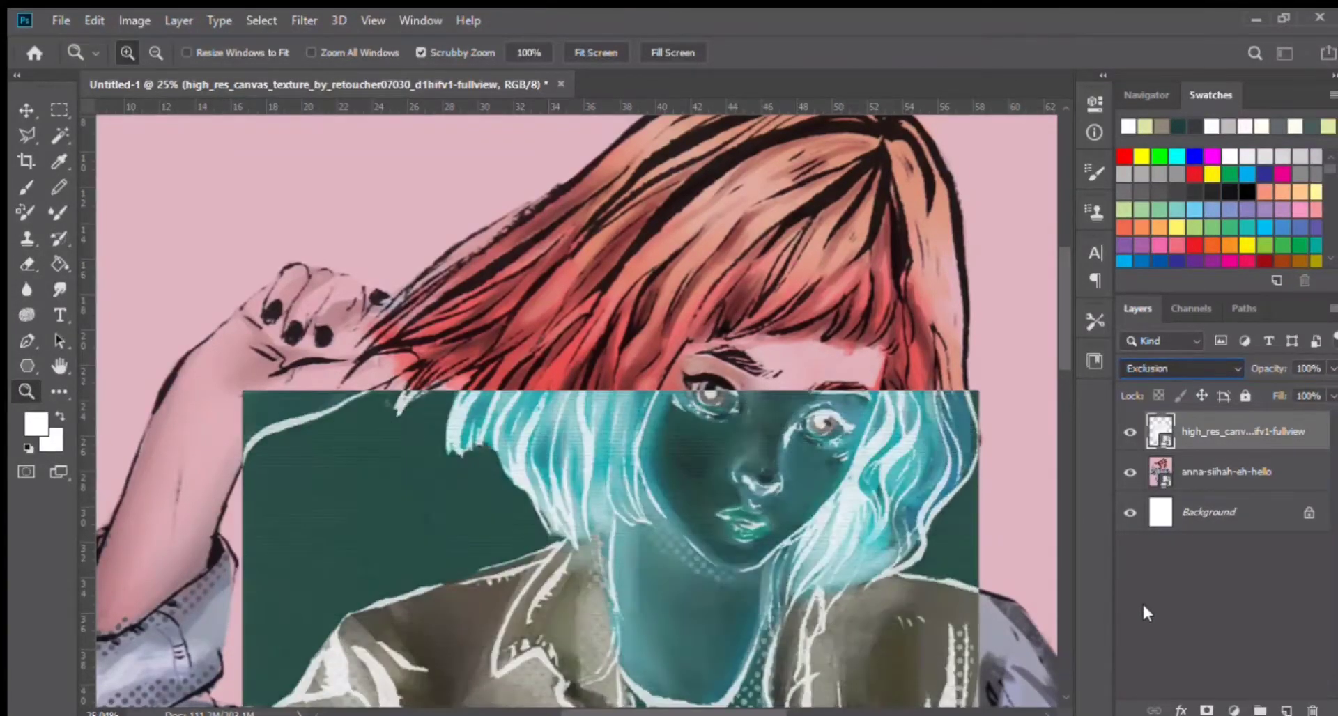
{"action": "key", "text": "Down"}
{"action": "key", "text": "Down"}
{"action": "key", "text": "Down"}
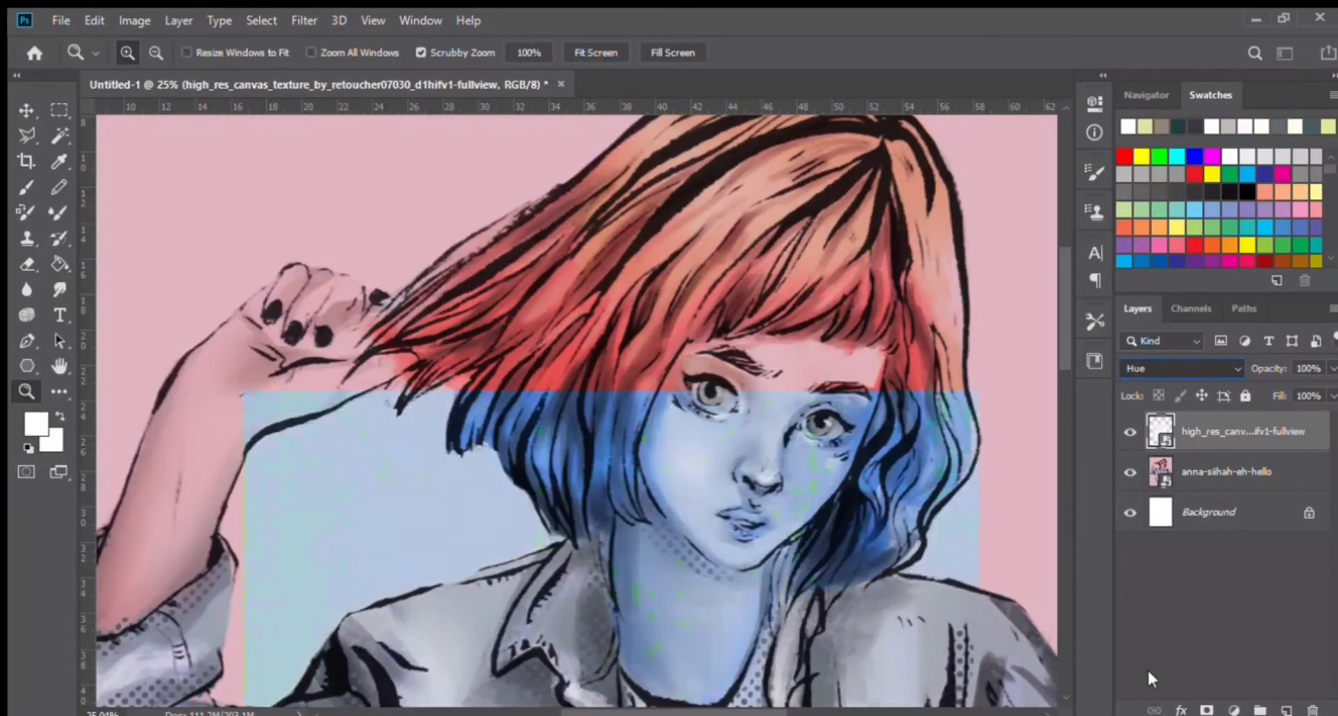
Return the texture layer to the Divide blend mode and lower its opacity to 66%.
{"action": "key", "text": "Up"}
{"action": "key", "text": "Up"}
{"action": "key", "text": "Up"}
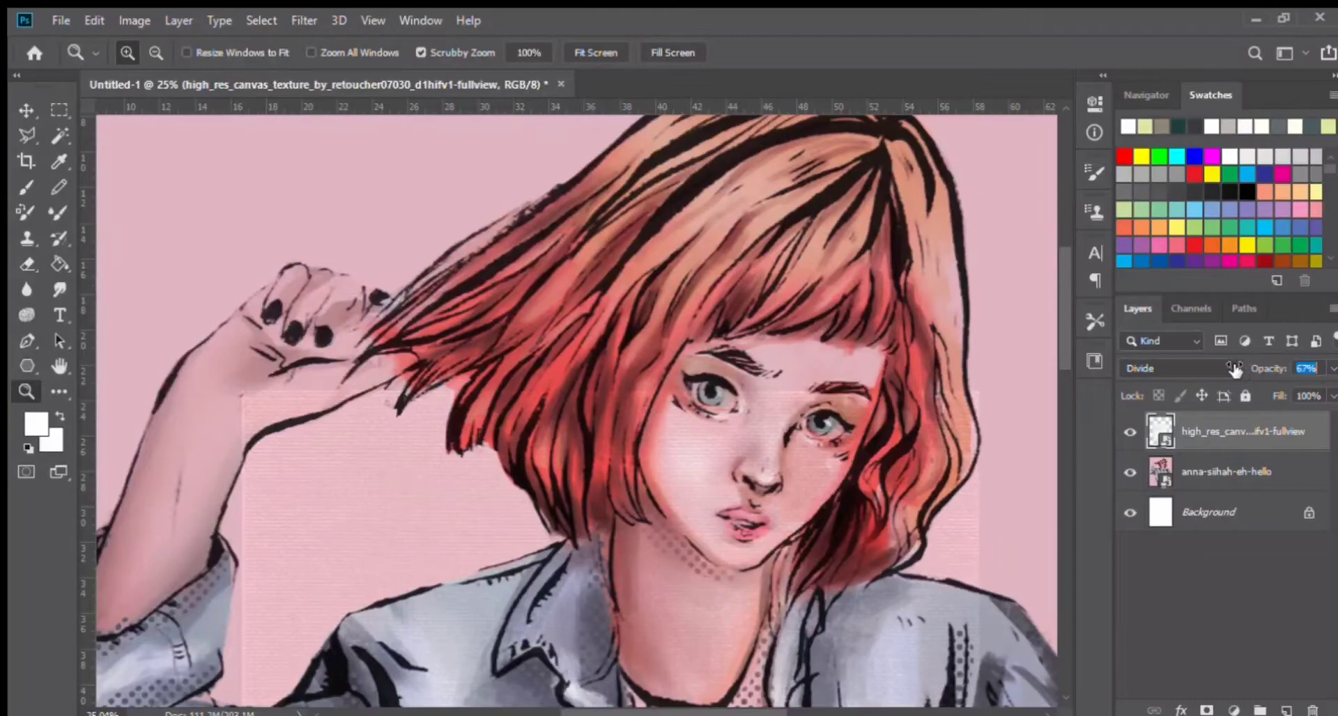
{"action": "key", "text": "ctrl+0"}
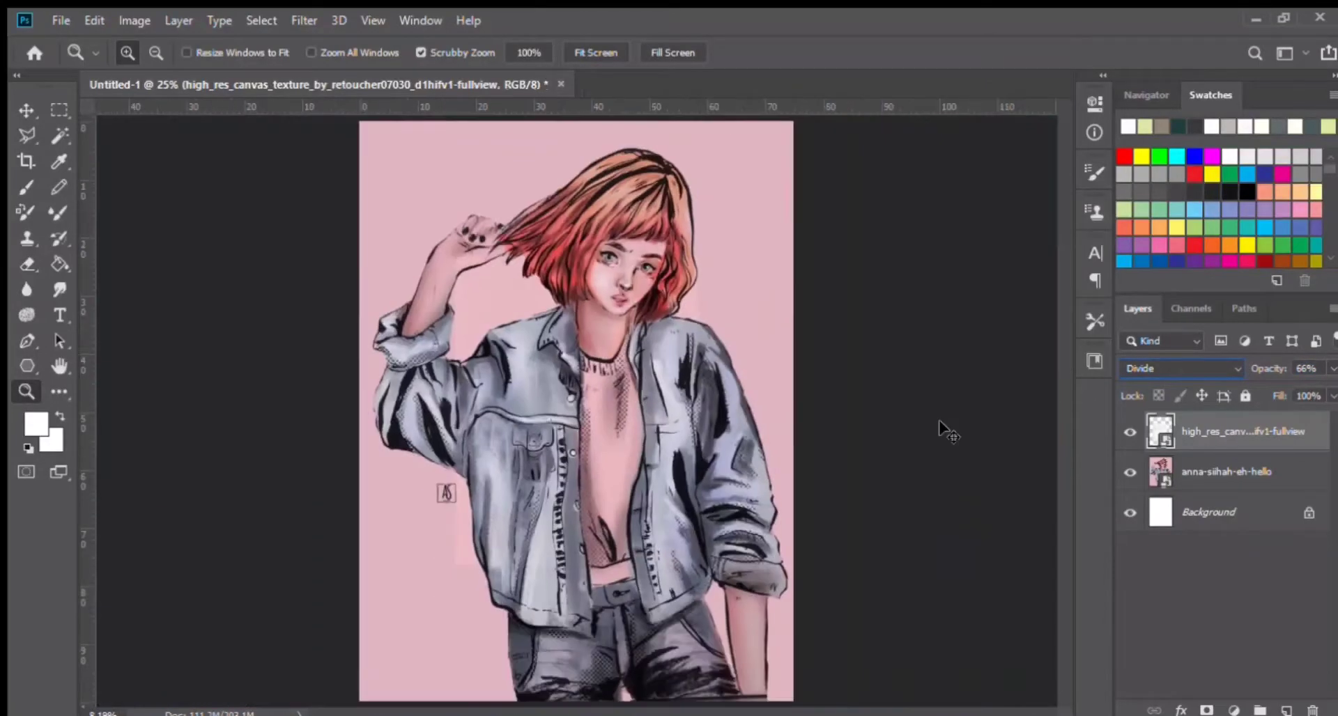
Align the texture with the canvas's upper-left corner and scale it to about 1477% so it covers the whole illustration.
{"action": "key", "text": "v"}
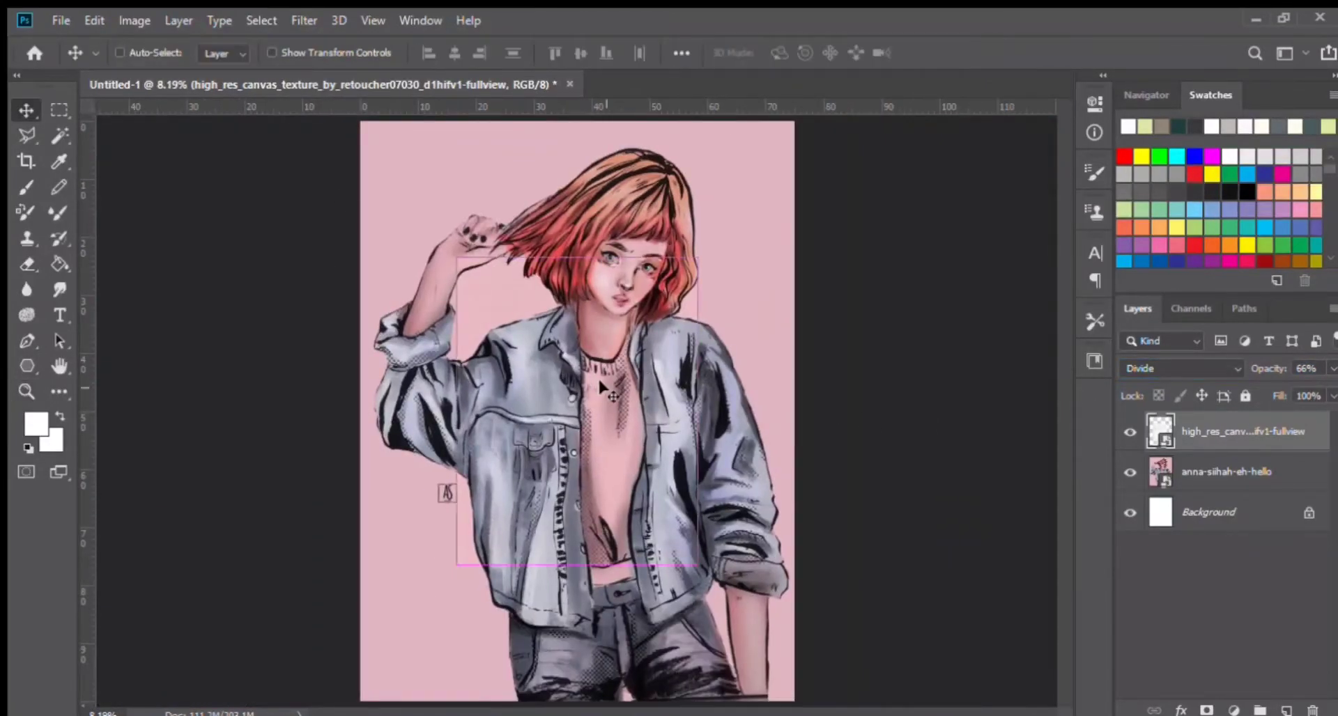
{"action": "key", "text": "ctrl+t"}
{"action": "left_click_drag", "start_coordinate": [608, 329], "coordinate": [512, 192]}
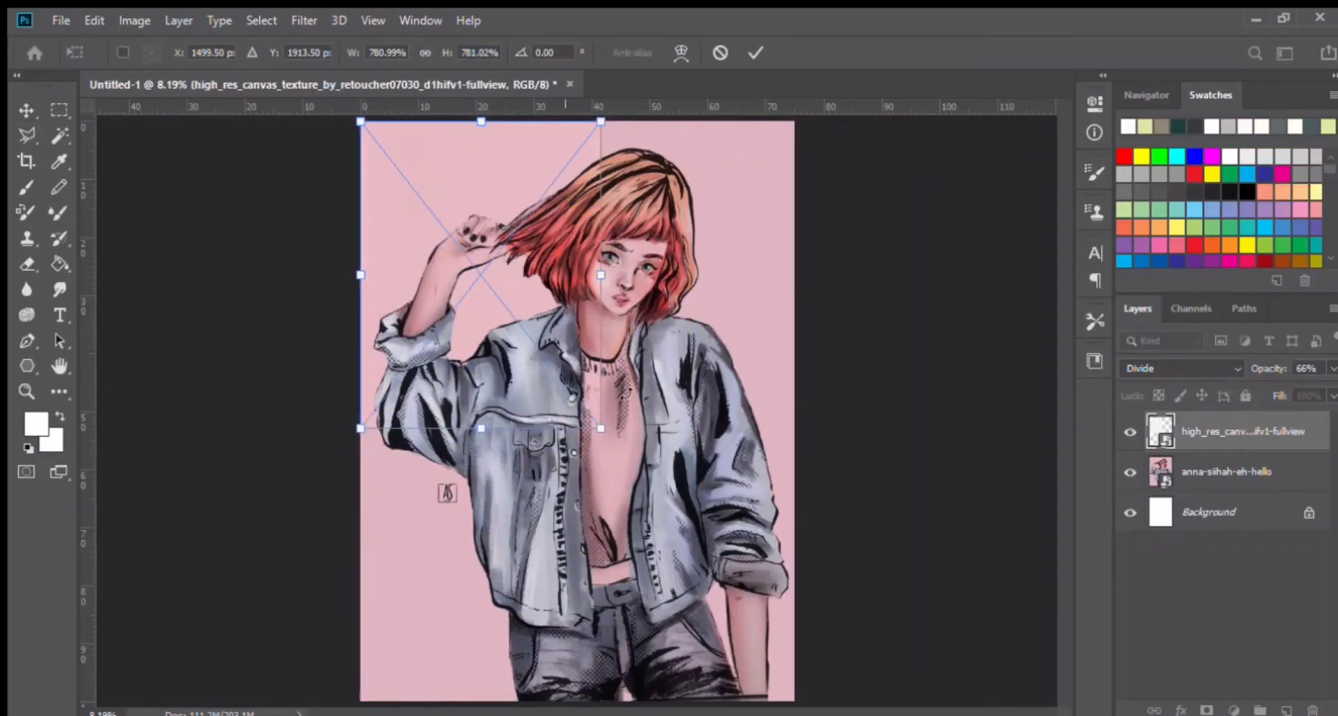
{"action": "left_click_drag", "start_coordinate": [600, 429], "coordinate": [795, 700]}
{"action": "key", "text": "Return"}
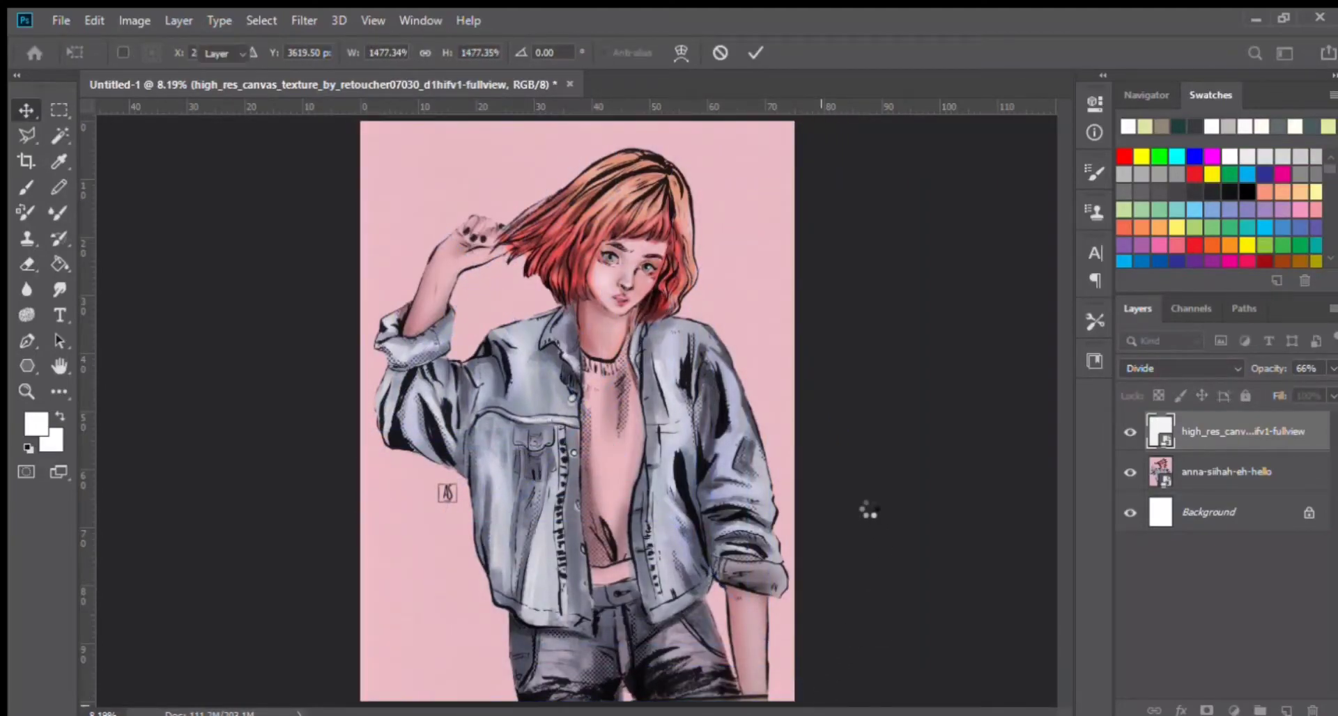
Inspect the enlarged weave over the portrait, then scale the texture down to about half the canvas width from its upper-left corner.
{"action": "key", "text": "ctrl+plus"}
{"action": "key", "text": "ctrl+plus"}
{"action": "key", "text": "ctrl+plus"}
{"action": "key", "text": "ctrl+plus"}
{"action": "key", "text": "ctrl+plus"}
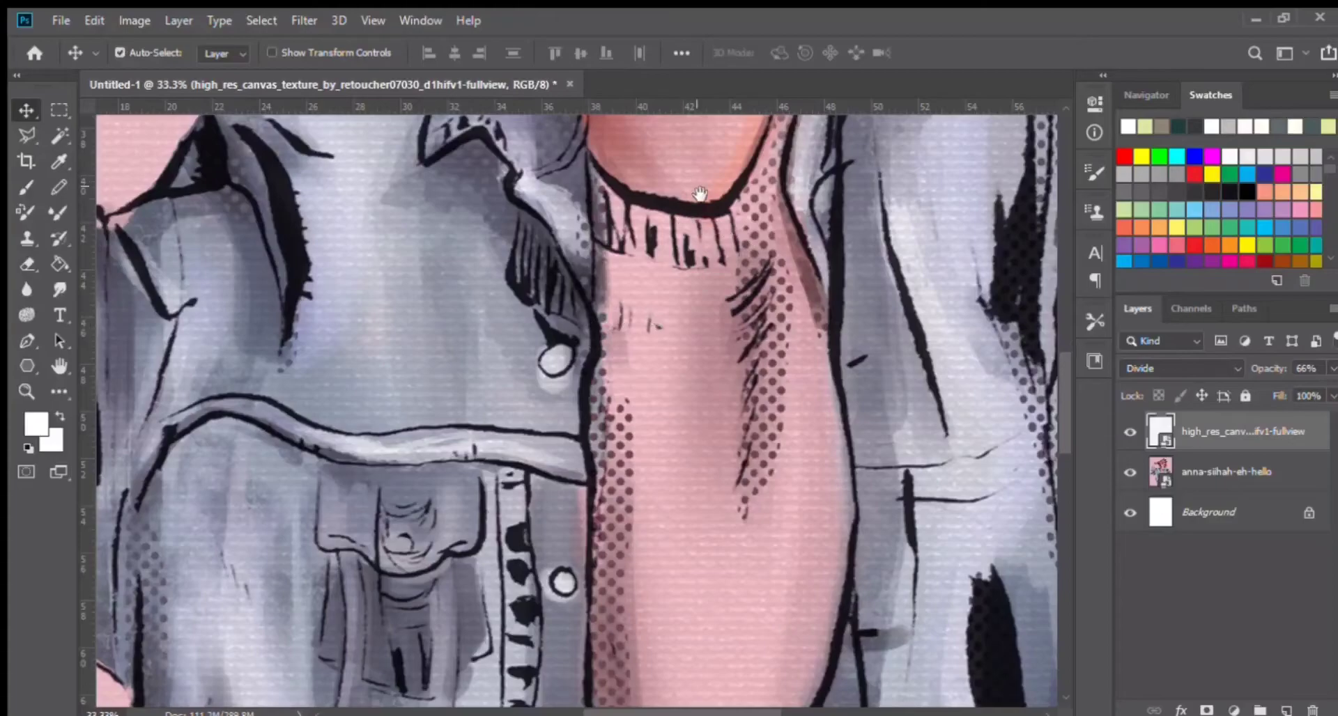
{"action": "left_click_drag", "start_coordinate": [699, 193], "coordinate": [561, 654]}
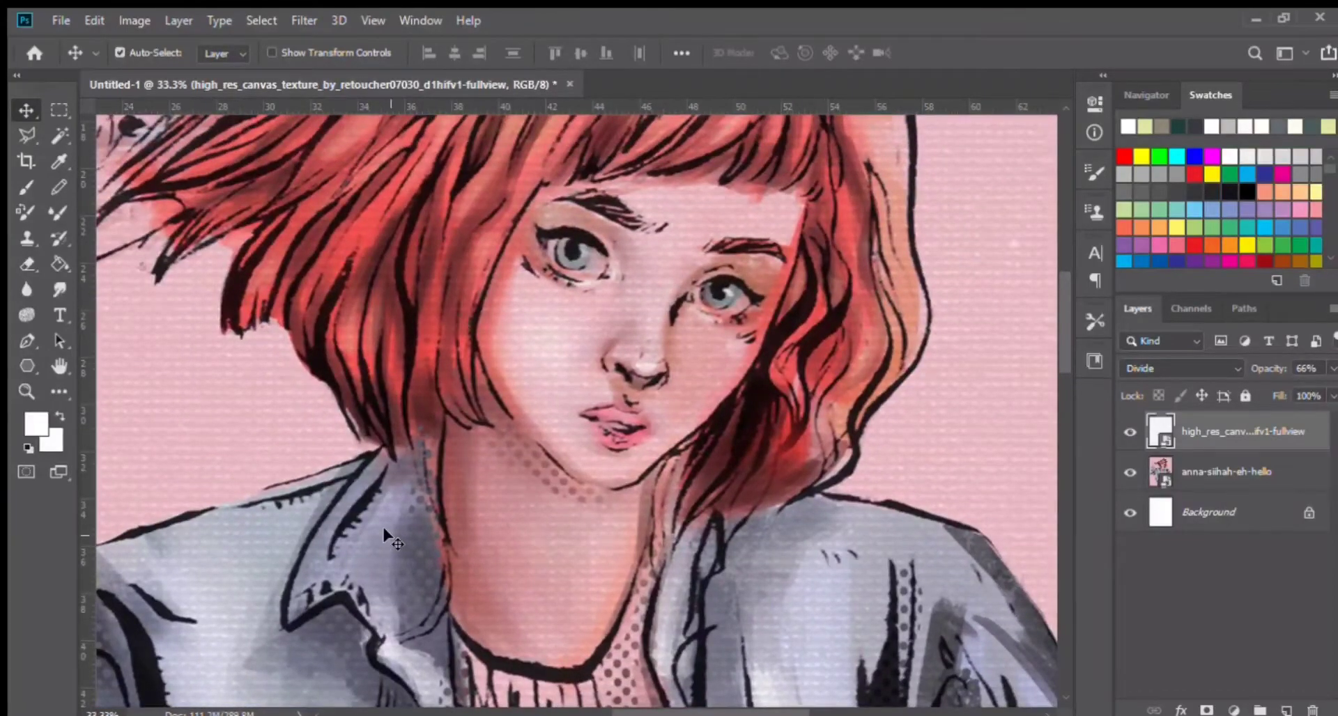
{"action": "key", "text": "ctrl+0"}
{"action": "key", "text": "ctrl+t"}
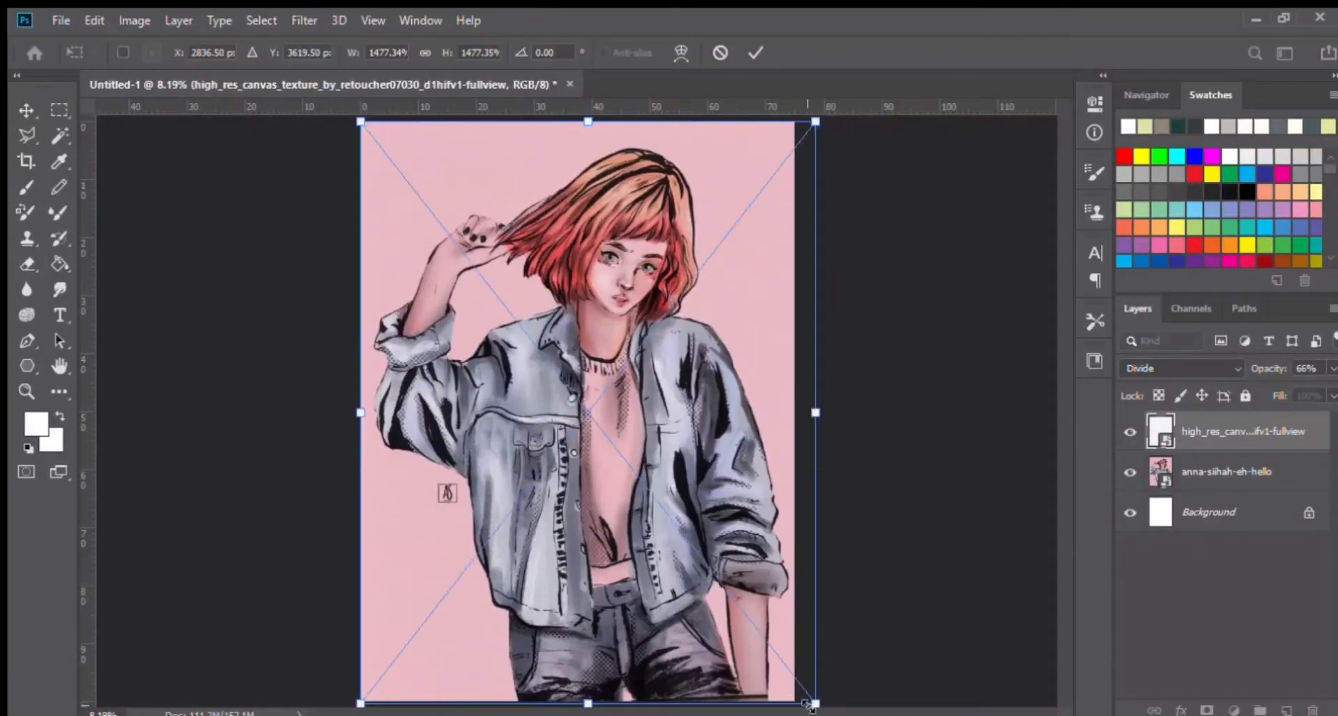
{"action": "left_click_drag", "start_coordinate": [811, 705], "coordinate": [590, 415]}
{"action": "key", "text": "Return"}
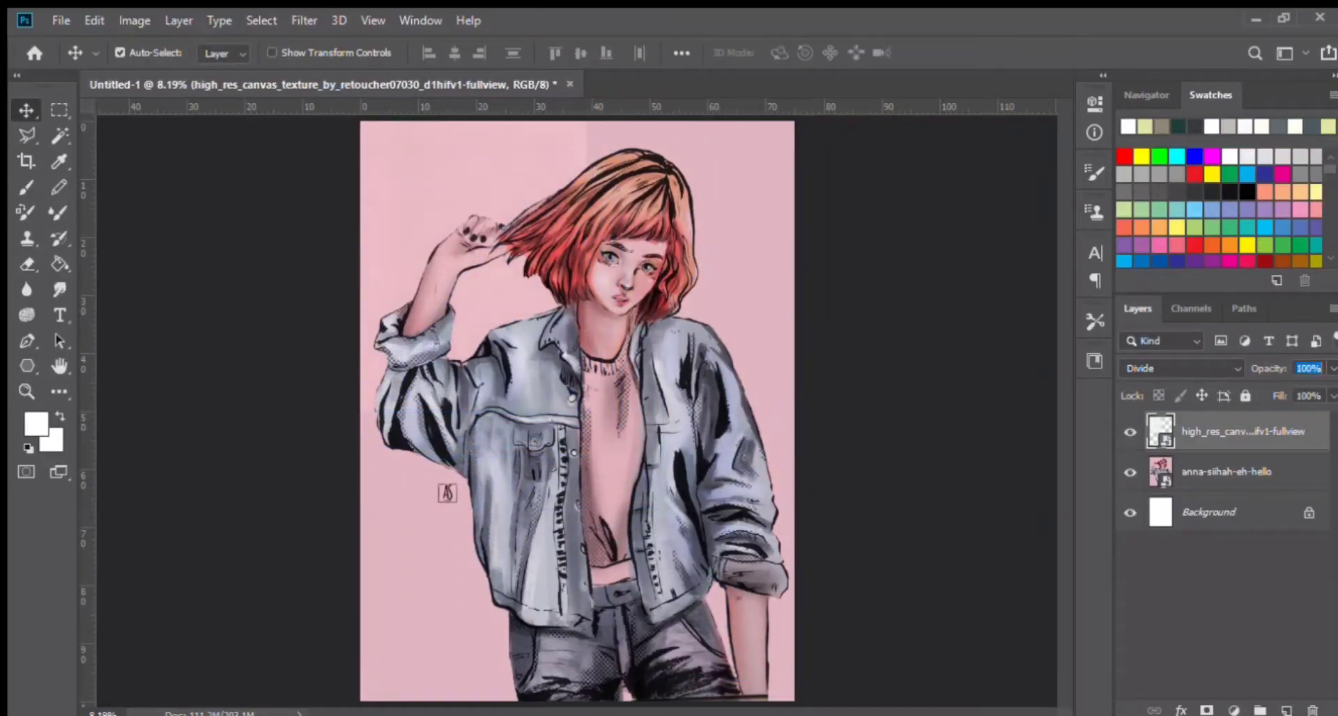
Restore the texture layer to Normal at 100% opacity and duplicate it sideways to cover the upper half of the canvas.
{"action": "left_click", "coordinate": [1164, 253]}
{"action": "left_click_drag", "start_coordinate": [447, 286], "coordinate": [673, 301], "text": "alt"}
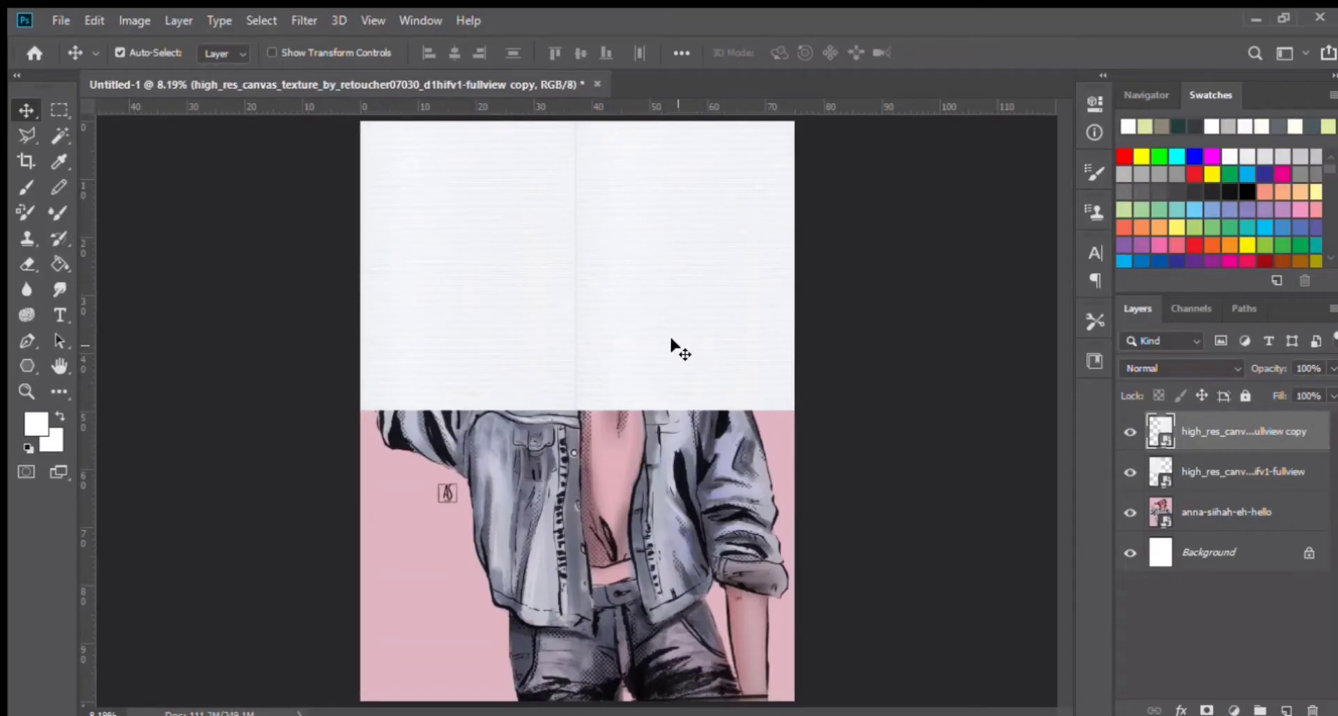
Rasterize the texture copy and delete a vertical strip of it around the seam between the two pieces.
{"action": "key", "text": "l"}
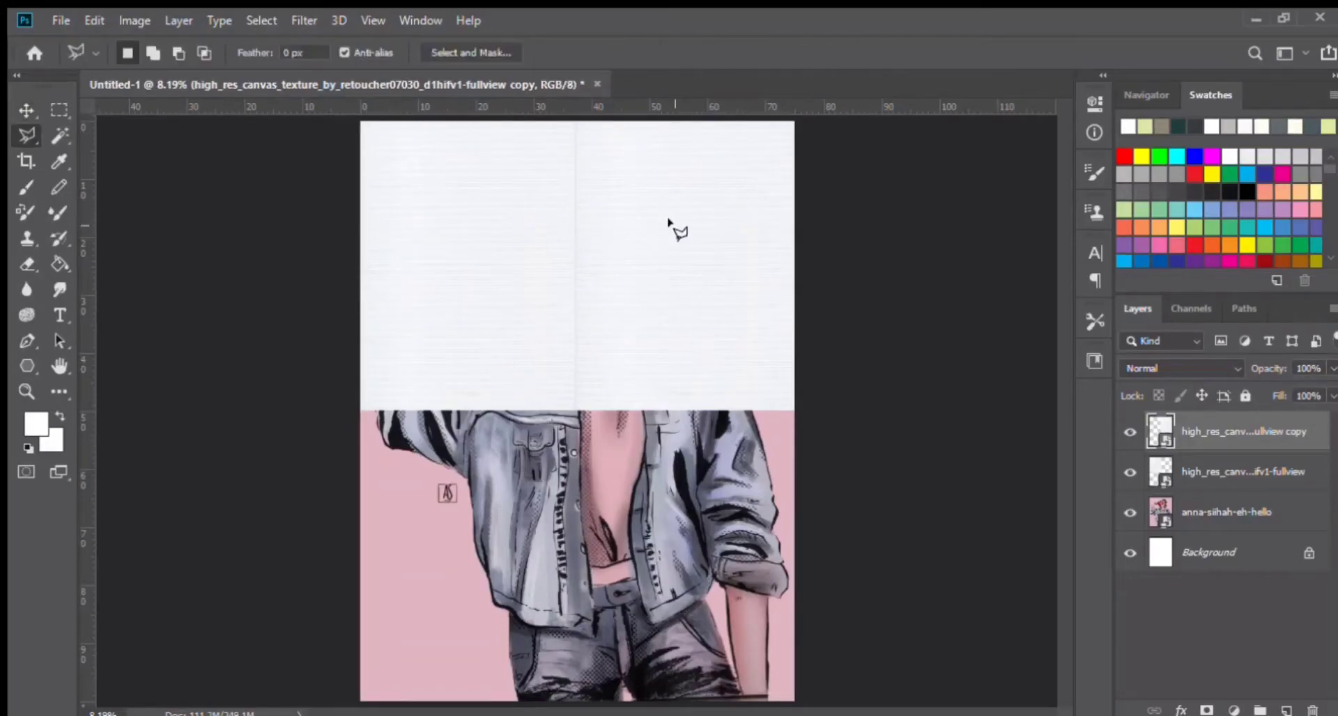
{"action": "left_click", "coordinate": [57, 109]}
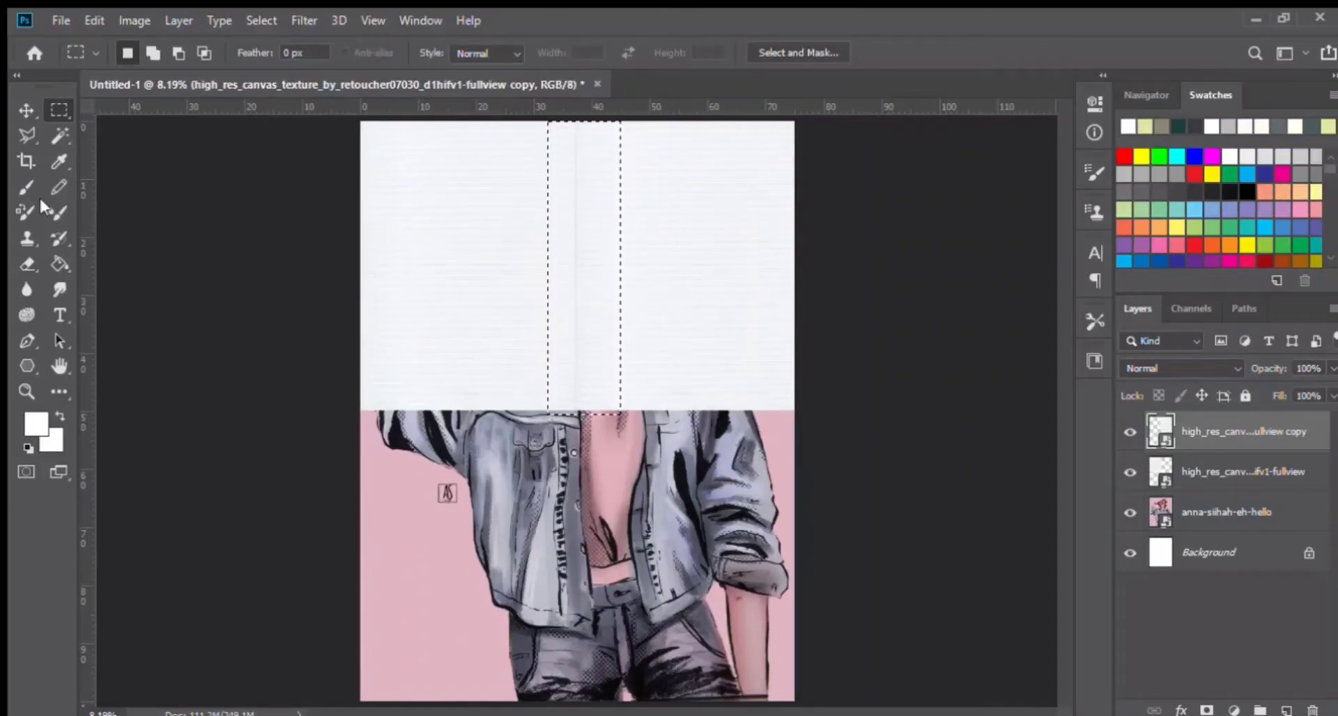
{"action": "key", "text": "v"}
{"action": "key", "text": "e"}
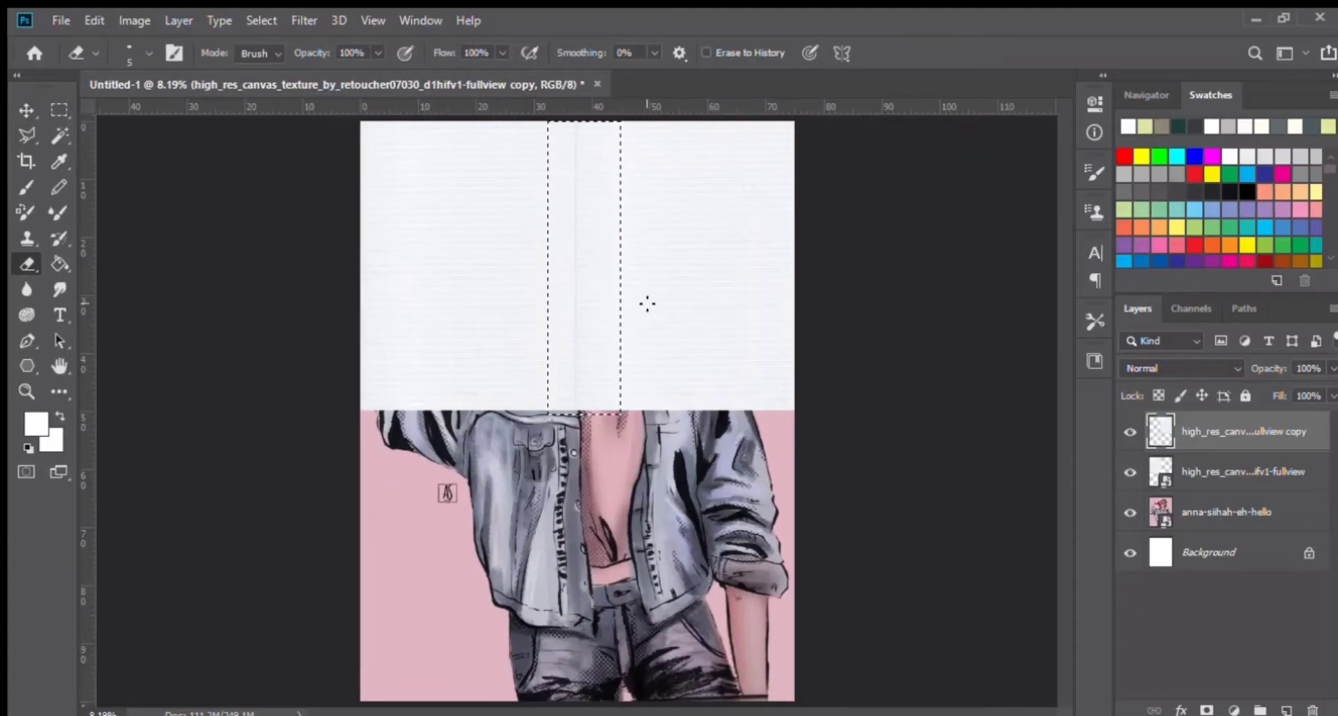
{"action": "key", "text": "Delete"}
{"action": "key", "text": "v"}
{"action": "key", "text": "ctrl+d"}
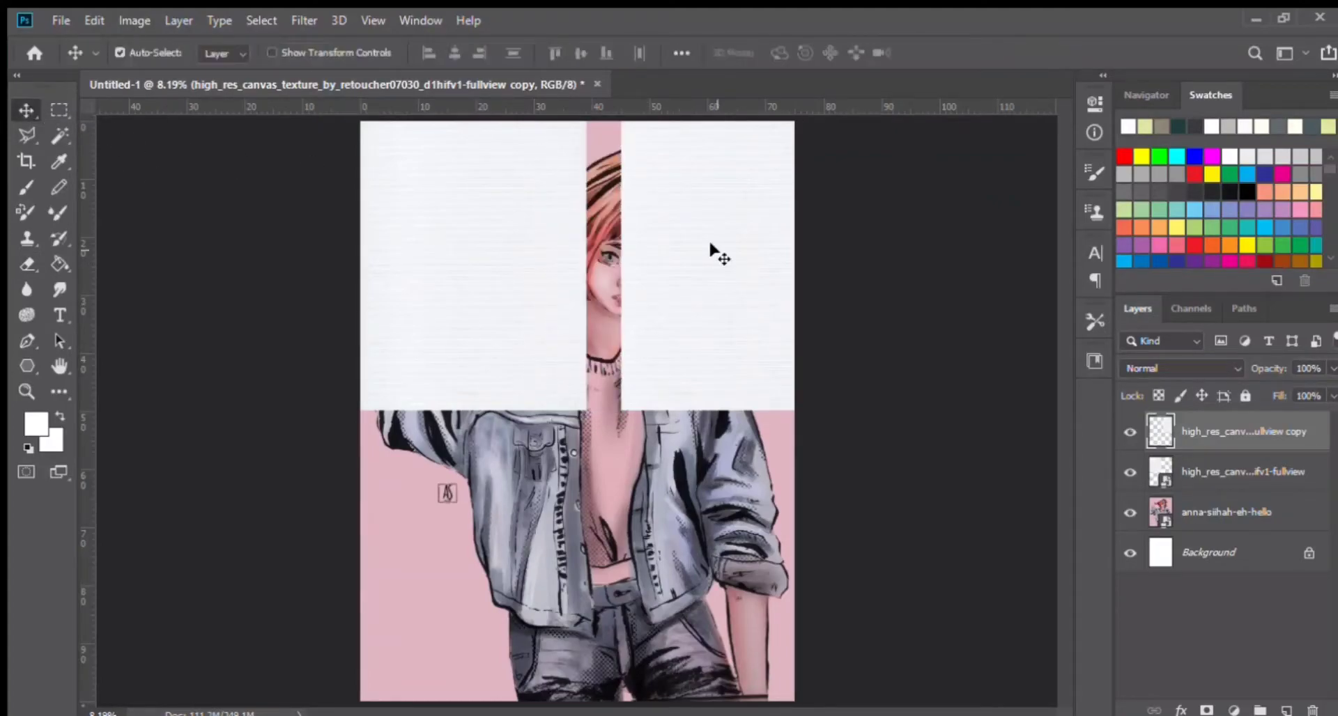
Shift the trimmed texture copy left over the gap and duplicate it to fill the rest of the upper half.
{"action": "left_click_drag", "start_coordinate": [711, 249], "coordinate": [686, 263]}
{"action": "left_click_drag", "start_coordinate": [686, 342], "coordinate": [722, 343]}
{"action": "key", "text": "ctrl+z"}
{"action": "key", "text": "shift+Left"}
{"action": "key", "text": "shift+Left"}
{"action": "key", "text": "shift+Left"}
{"action": "key", "text": "shift+Left"}
{"action": "key", "text": "shift+Left"}
{"action": "key", "text": "shift+Left"}
{"action": "key", "text": "shift+Left"}
{"action": "key", "text": "shift+Left"}
{"action": "key", "text": "shift+Left"}
{"action": "key", "text": "shift+Left"}
{"action": "left_click", "coordinate": [899, 322]}
{"action": "left_click", "coordinate": [872, 343]}
{"action": "left_click", "coordinate": [613, 322]}
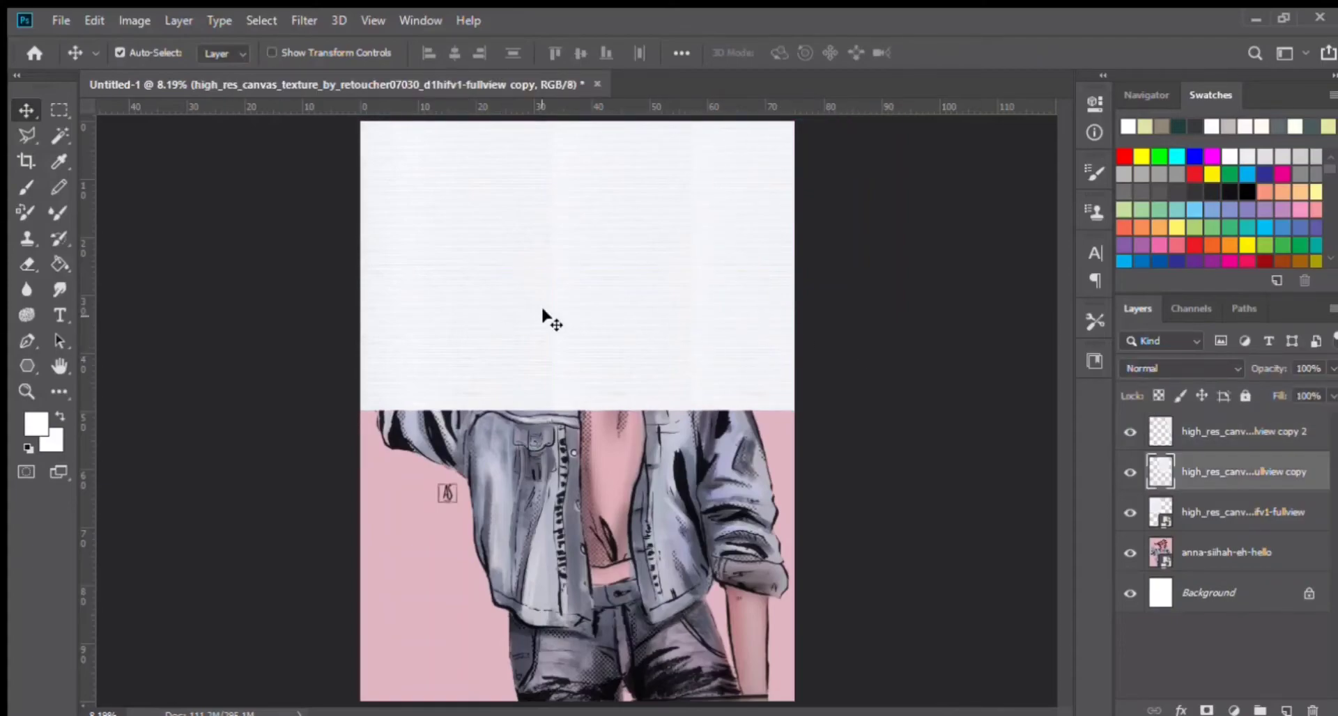
Slide the texture copies slightly left to adjust how they overlap across the upper half.
{"action": "mouse_move", "coordinate": [544, 310]}
{"action": "left_mouse_down"}
{"action": "mouse_move", "coordinate": [556, 309]}
{"action": "mouse_move", "coordinate": [545, 309]}
{"action": "left_mouse_up"}
{"action": "left_click_drag", "start_coordinate": [706, 295], "coordinate": [664, 294]}
{"action": "left_click", "coordinate": [815, 293]}
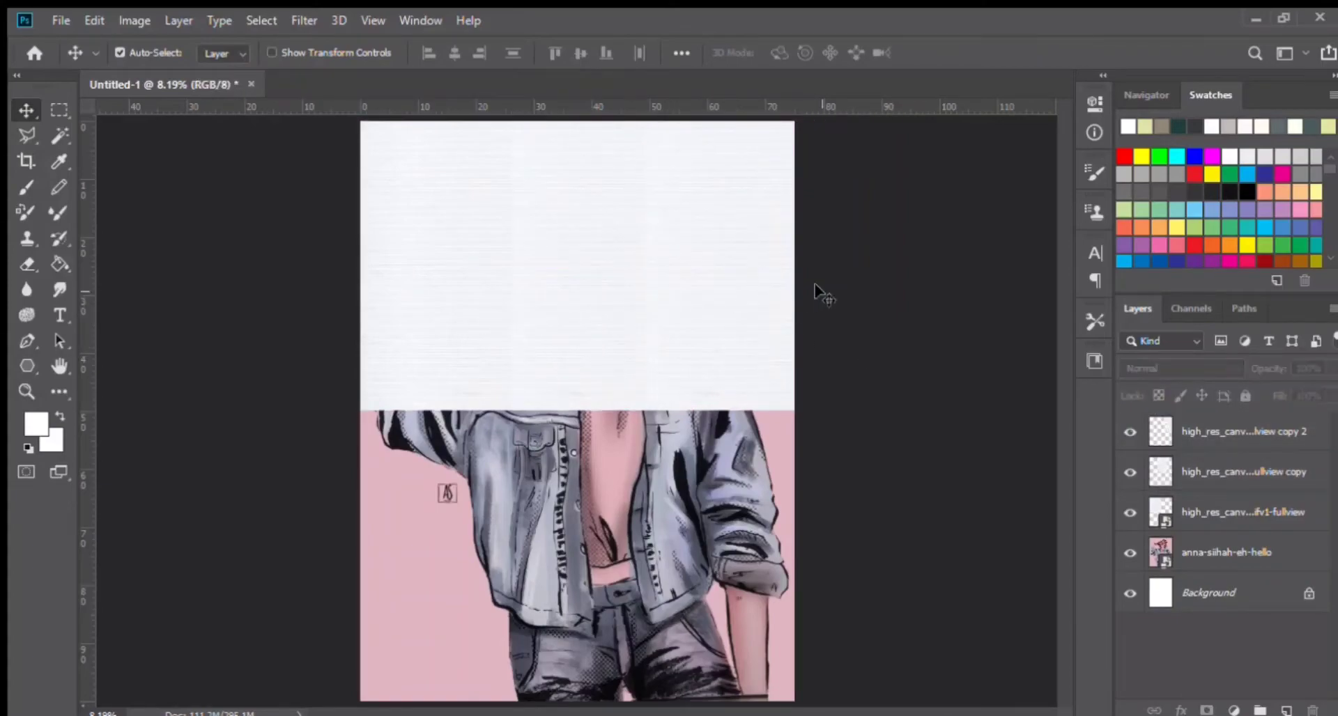
Select the three texture layers and duplicate them downward over the lower half of the canvas.
{"action": "left_click", "coordinate": [729, 293]}
{"action": "left_click", "coordinate": [591, 290], "text": "shift"}
{"action": "left_click", "coordinate": [579, 241], "text": "shift"}
{"action": "left_click", "coordinate": [726, 338]}
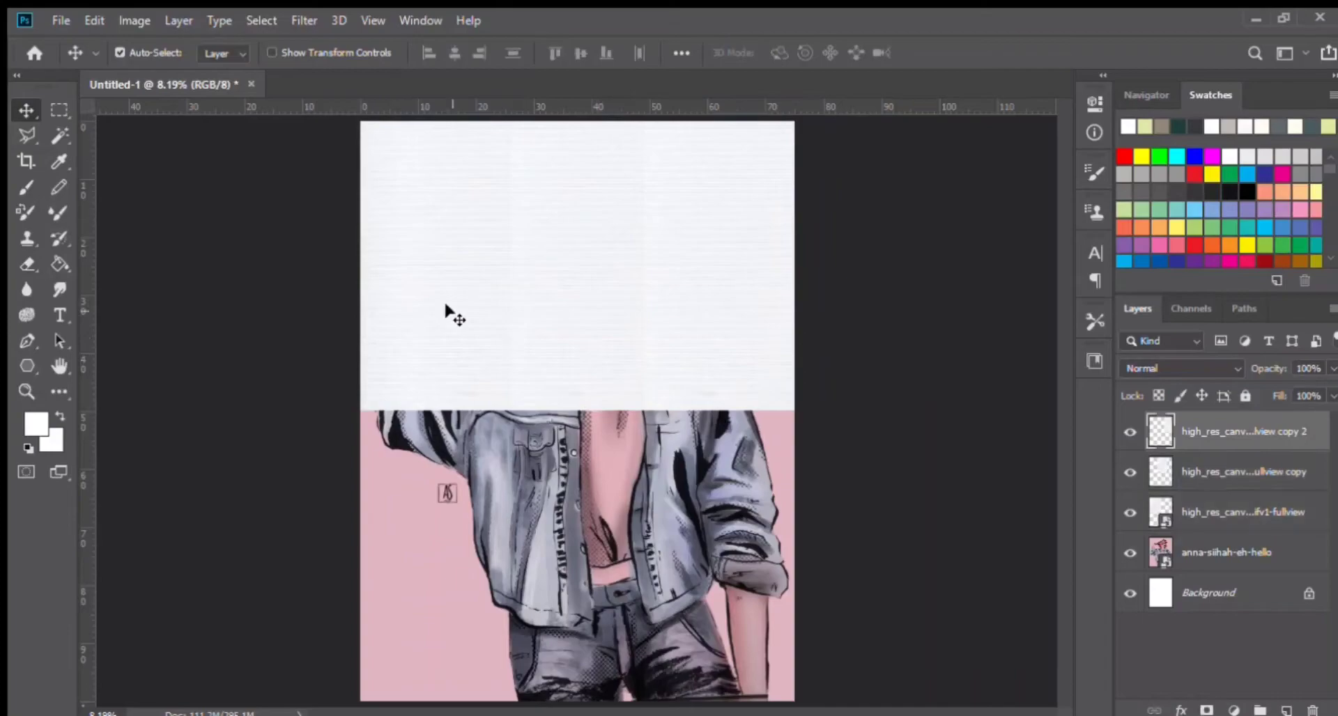
{"action": "left_click", "coordinate": [1257, 524], "text": "shift"}
{"action": "left_click_drag", "start_coordinate": [574, 337], "coordinate": [582, 559]}
Enlarge all six texture layers together to reach the canvas's lower edge and merge them into one layer.
{"action": "left_click", "coordinate": [1212, 632], "text": "shift"}
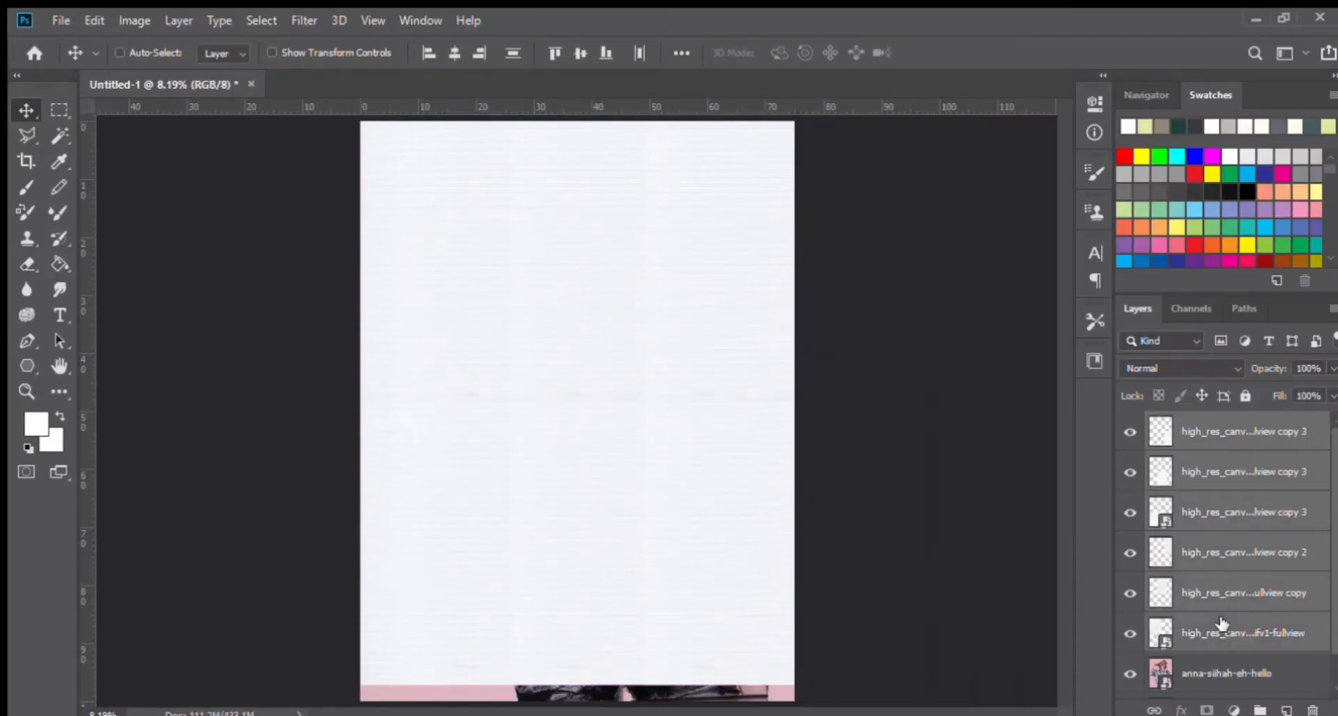
{"action": "key", "text": "ctrl+t"}
{"action": "left_click_drag", "start_coordinate": [824, 685], "coordinate": [845, 704]}
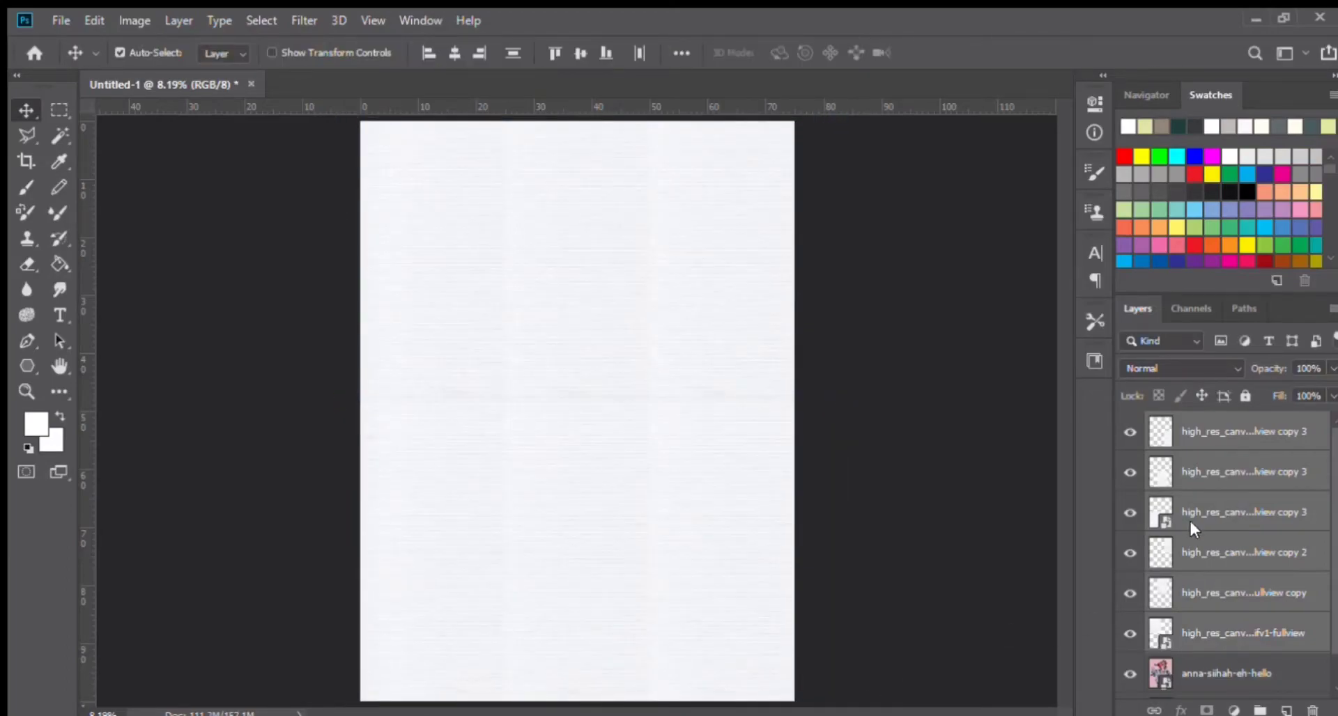
{"action": "key", "text": "ctrl+e"}
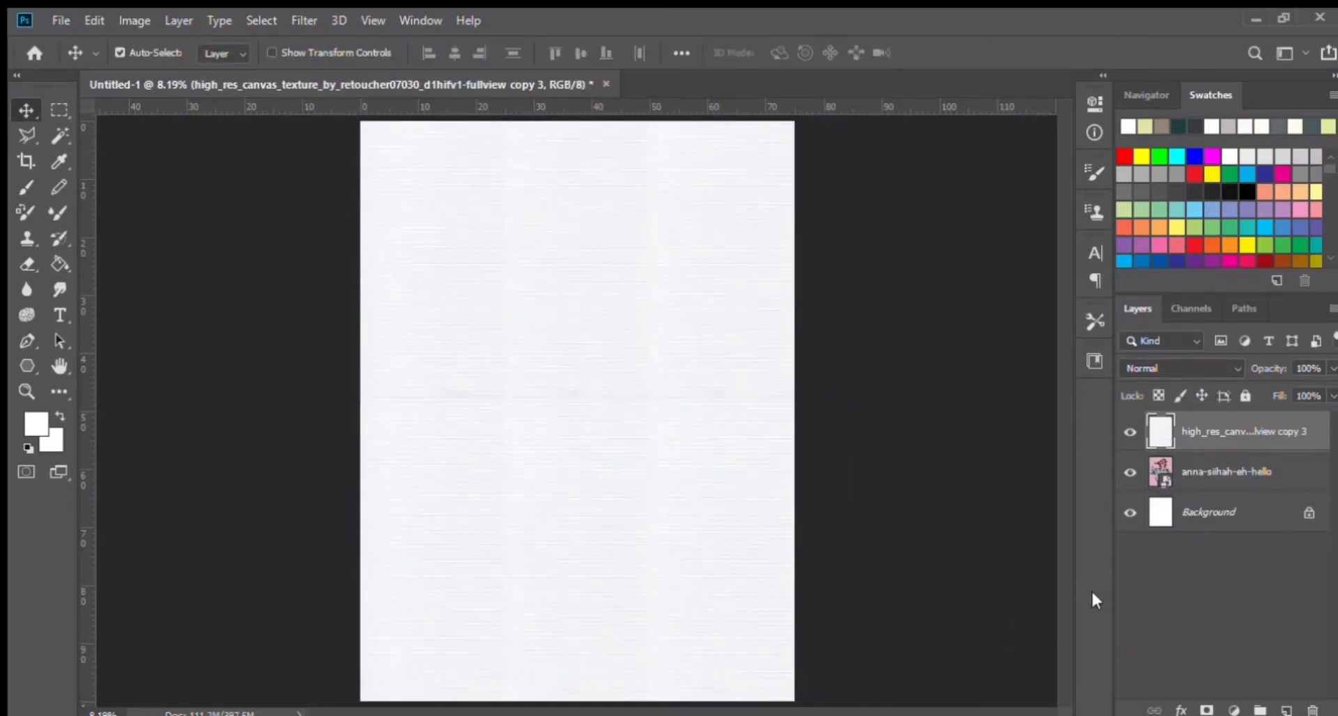
Clone clean weave over the left part of the horizontal seam across the texture's middle, using a 400-pixel Clone Stamp.
{"action": "key", "text": "ctrl+plus"}
{"action": "key", "text": "ctrl+plus"}
{"action": "key", "text": "ctrl+plus"}
{"action": "key", "text": "ctrl+plus"}
{"action": "left_click_drag", "start_coordinate": [383, 360], "coordinate": [762, 338]}
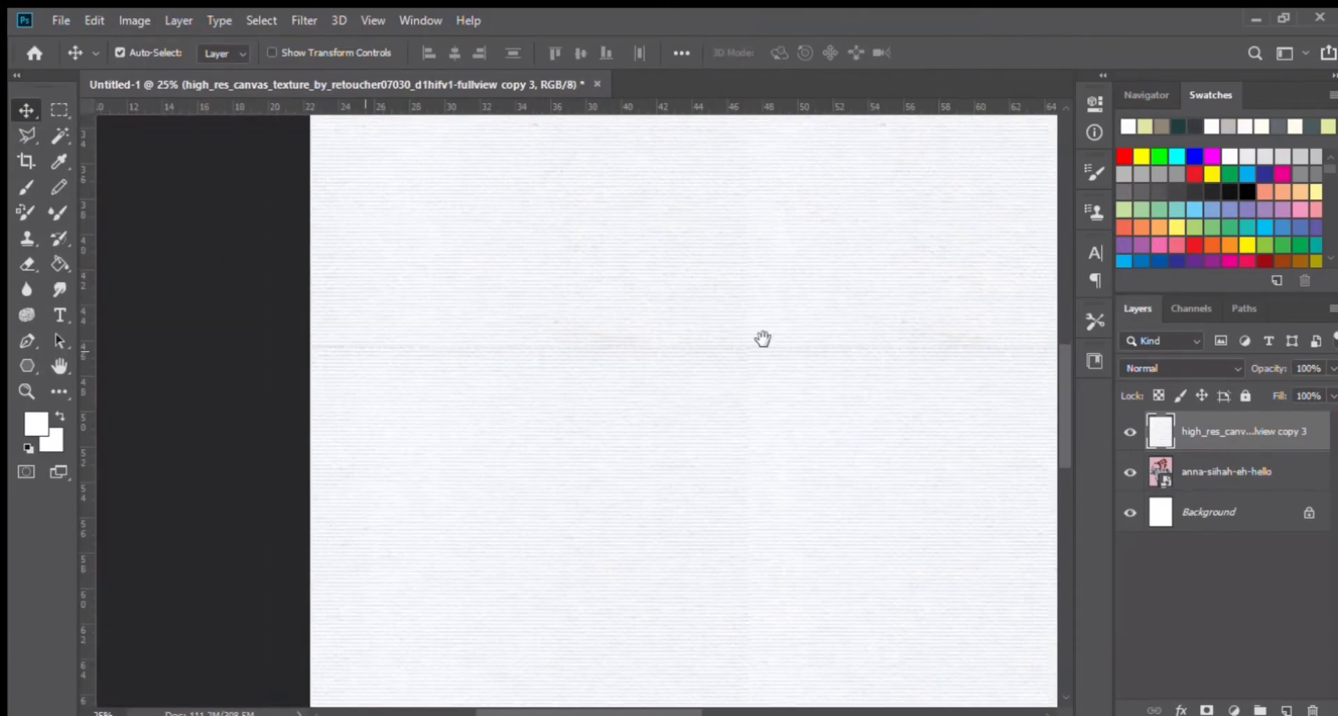
{"action": "left_click", "coordinate": [20, 263]}
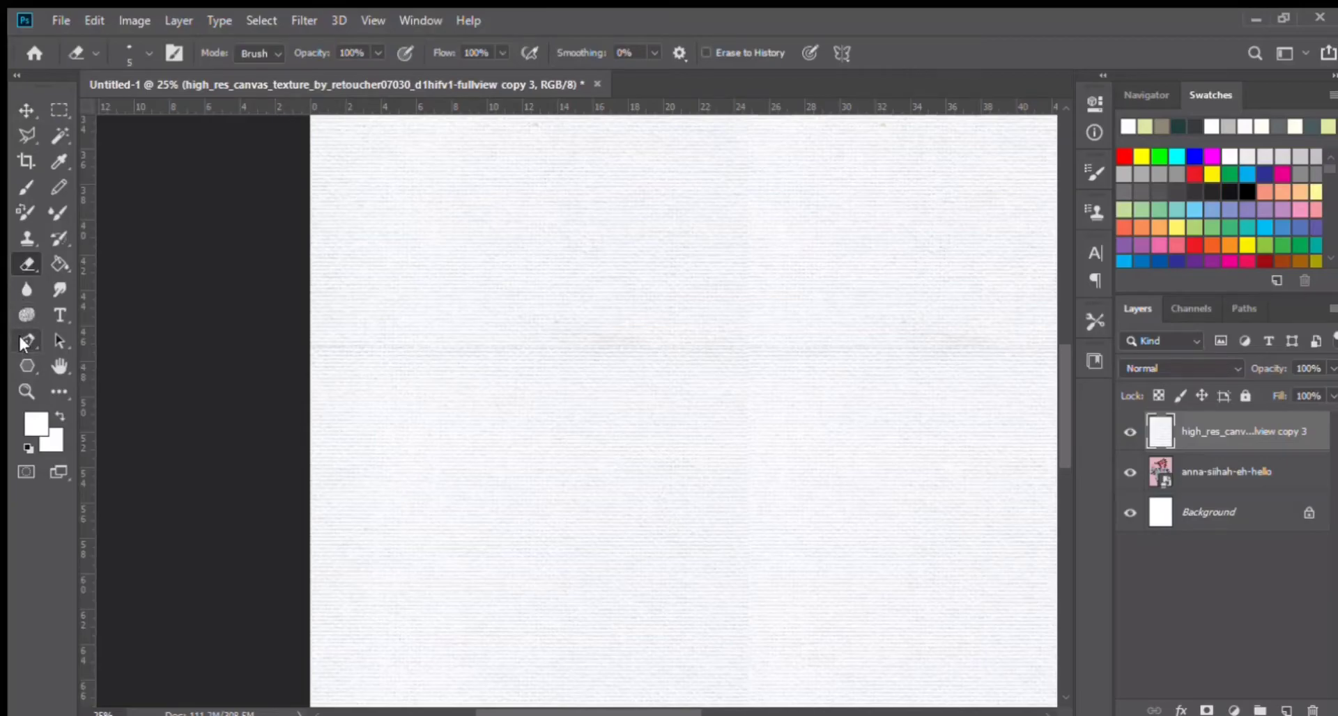
{"action": "left_click", "coordinate": [28, 240]}
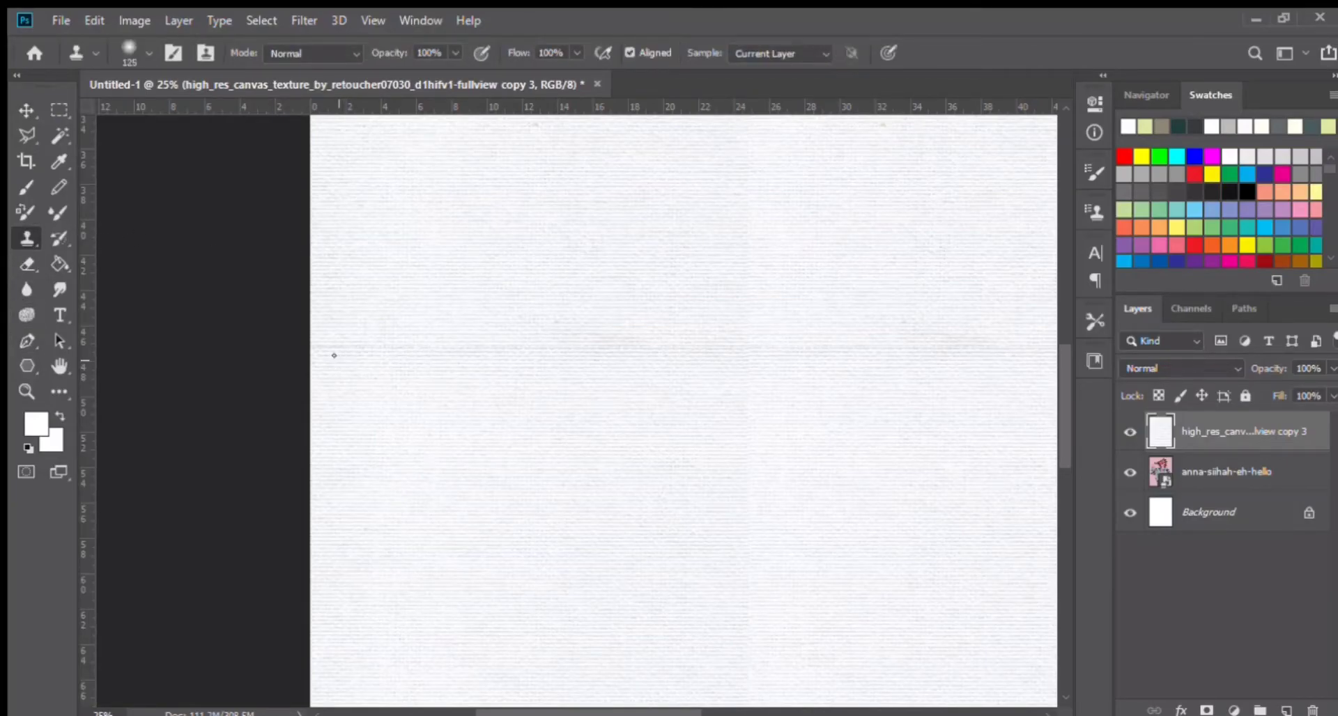
{"action": "key", "text": "bracketright"}
{"action": "key", "text": "bracketright"}
{"action": "key", "text": "bracketright"}
{"action": "key", "text": "bracketright"}
{"action": "key", "text": "bracketright"}
{"action": "key", "text": "bracketright"}
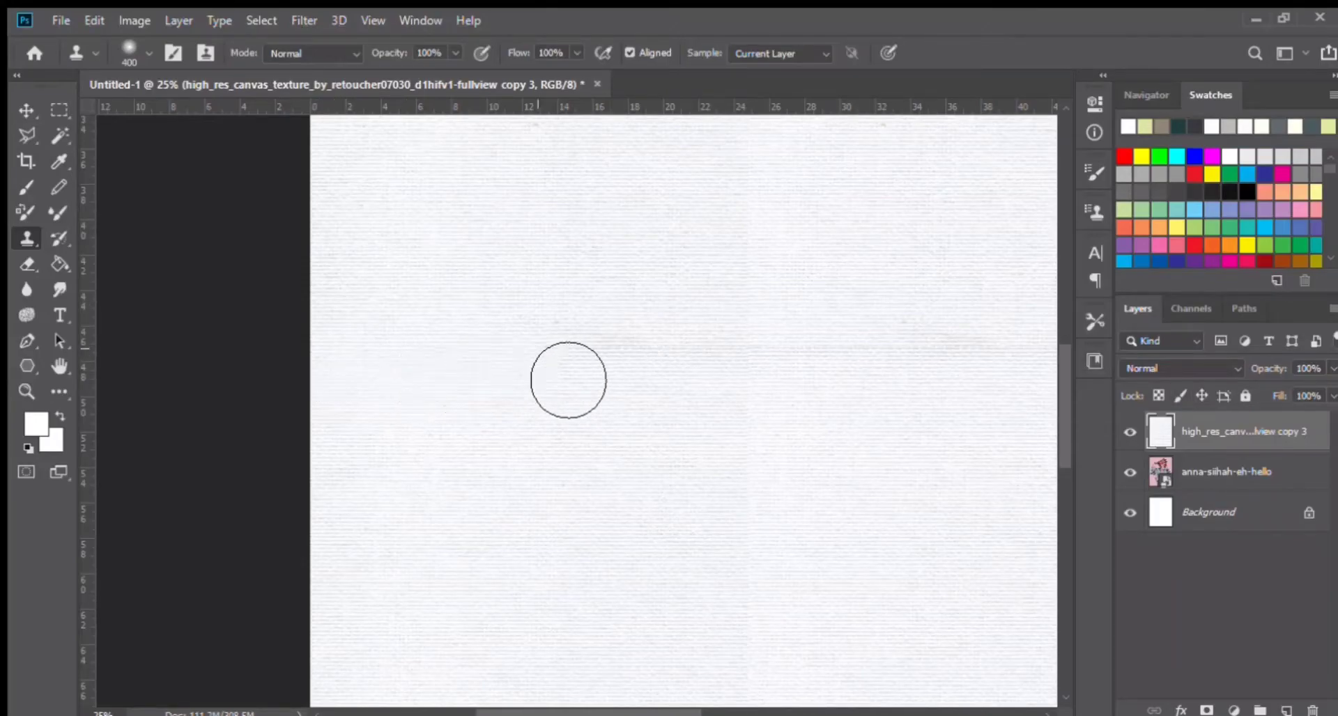
{"action": "left_click_drag", "start_coordinate": [678, 379], "coordinate": [582, 356]}
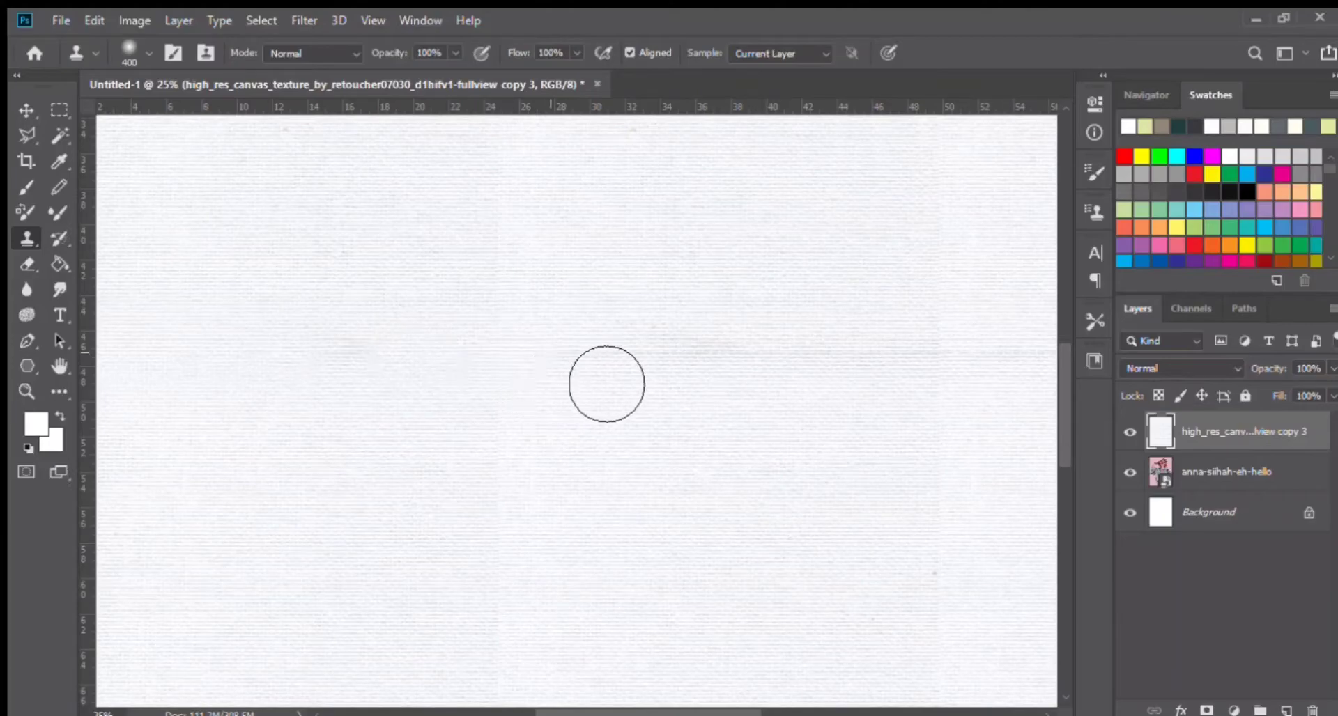
Enlarge the Clone Stamp to 700 pixels and cover the rest of the horizontal seam to the canvas's right edge.
{"action": "key", "text": "bracketright"}
{"action": "key", "text": "bracketright"}
{"action": "key", "text": "bracketright"}
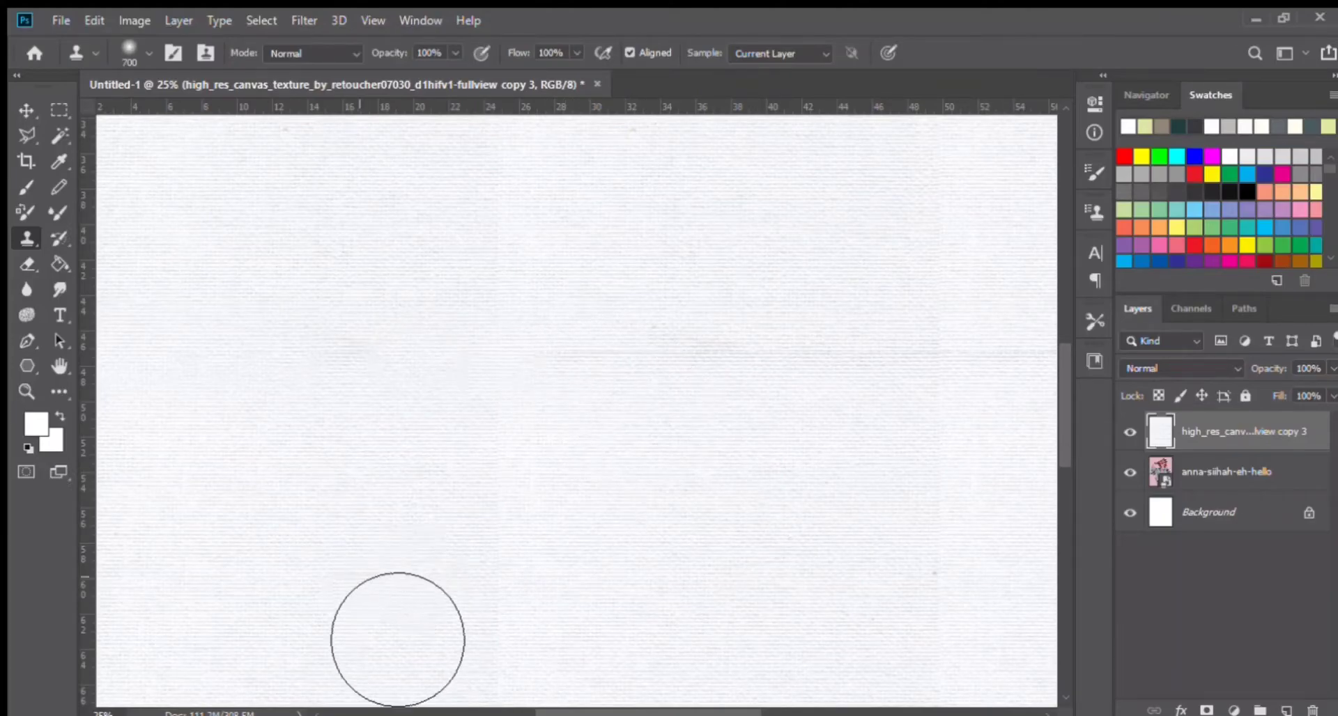
{"action": "left_click_drag", "start_coordinate": [754, 411], "coordinate": [472, 409]}
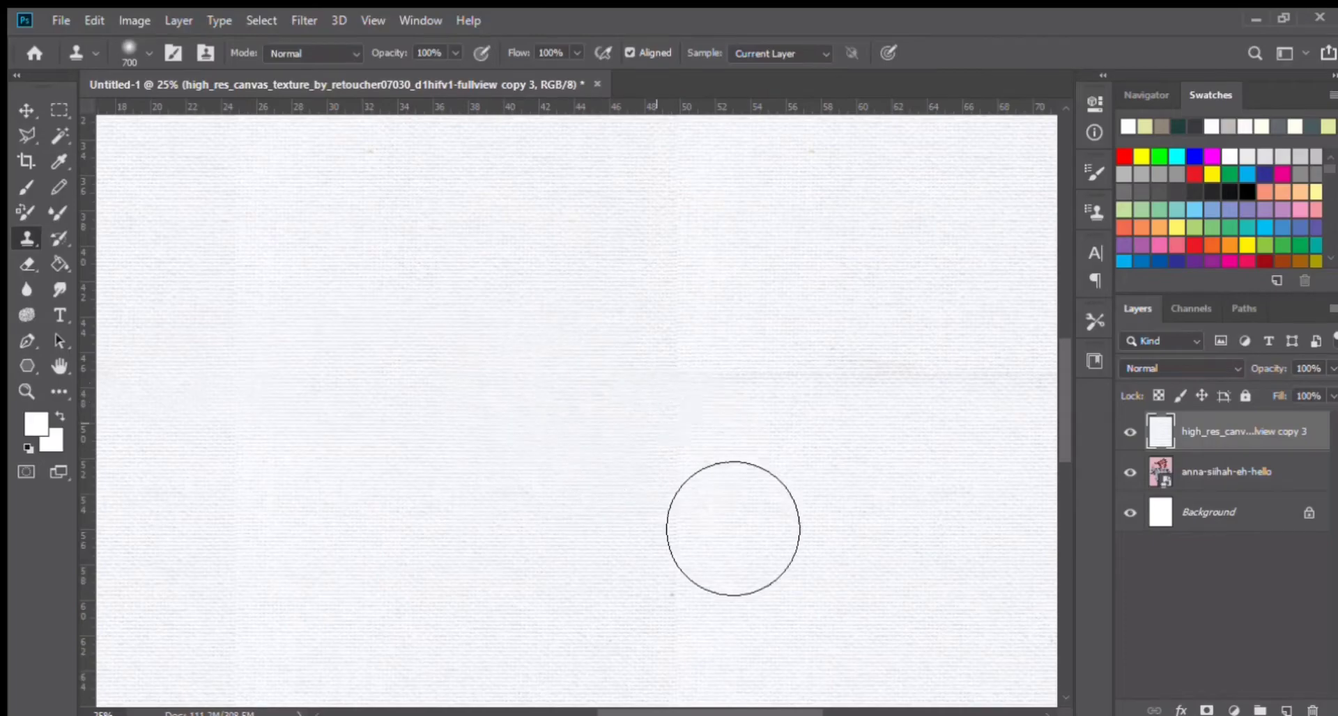
{"action": "left_click_drag", "start_coordinate": [843, 444], "coordinate": [725, 406]}
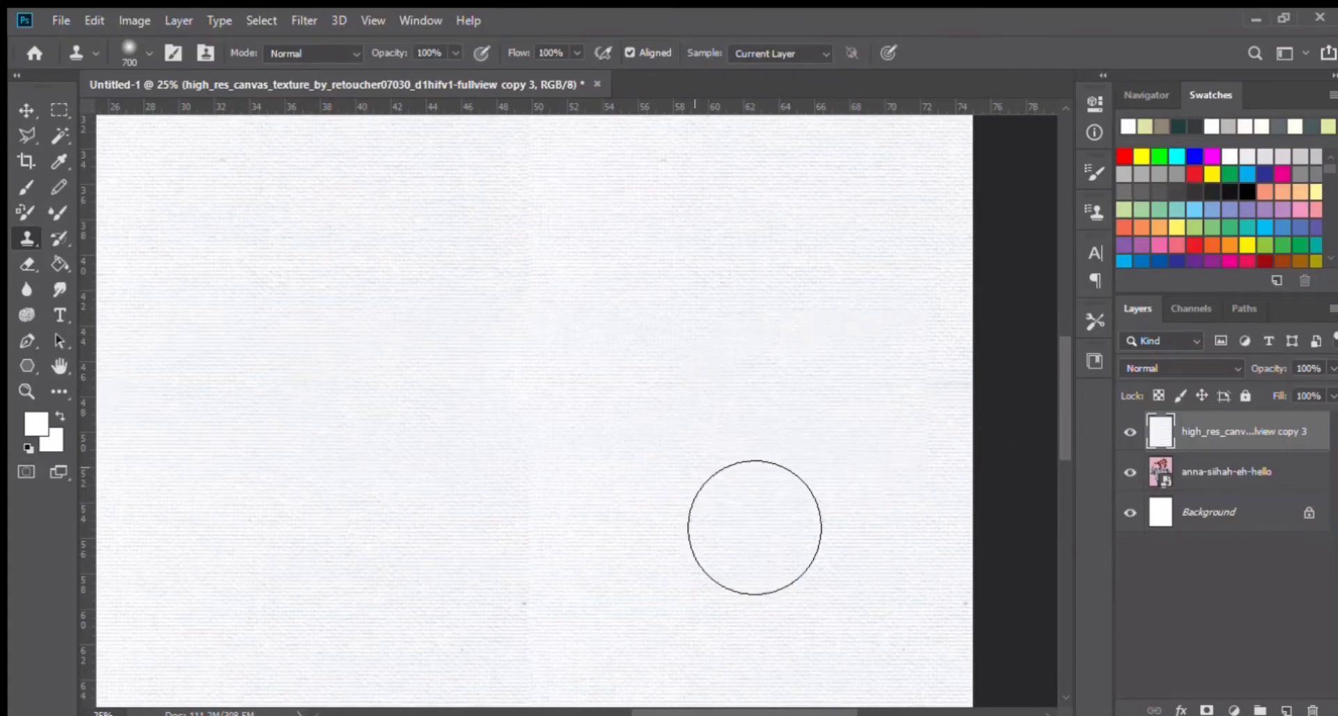
Clone weave over the left vertical seam of the texture, working from the canvas's lower edge upward.
{"action": "left_click_drag", "start_coordinate": [412, 458], "coordinate": [875, 313]}
{"action": "left_click_drag", "start_coordinate": [736, 432], "coordinate": [702, 262]}
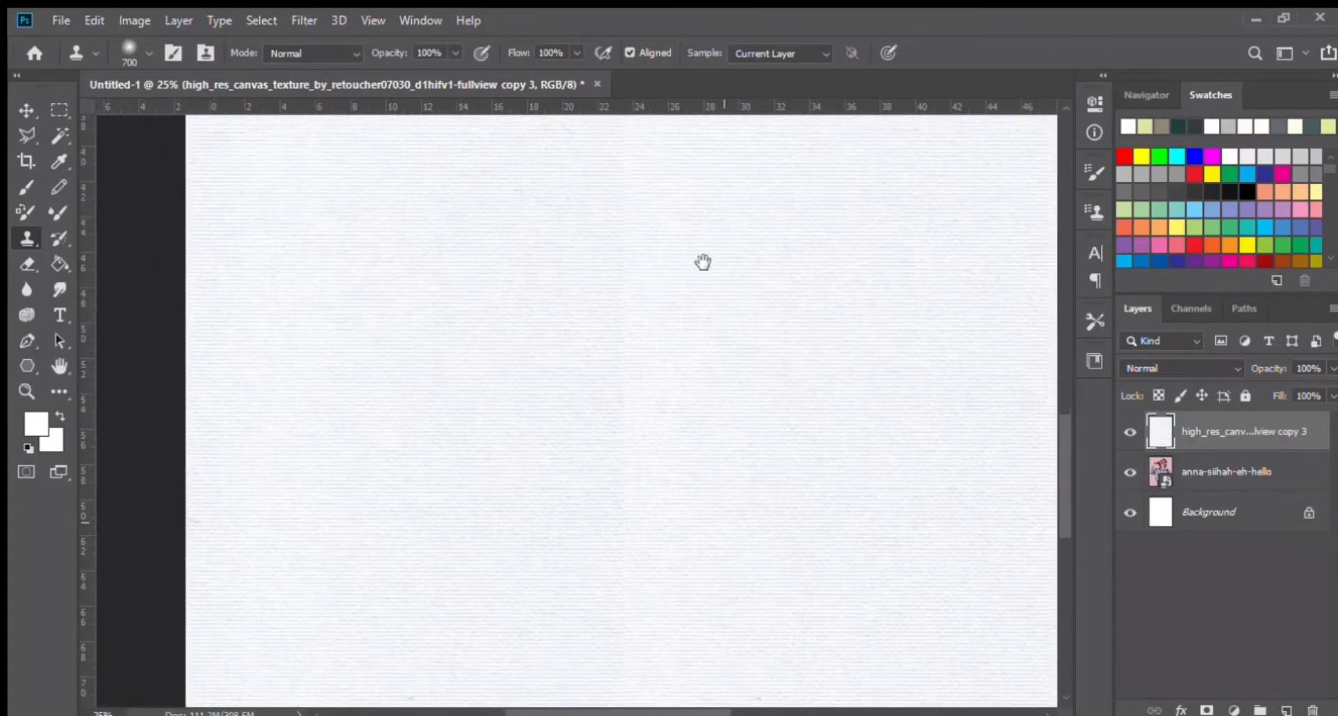
{"action": "left_click_drag", "start_coordinate": [712, 469], "coordinate": [637, 271]}
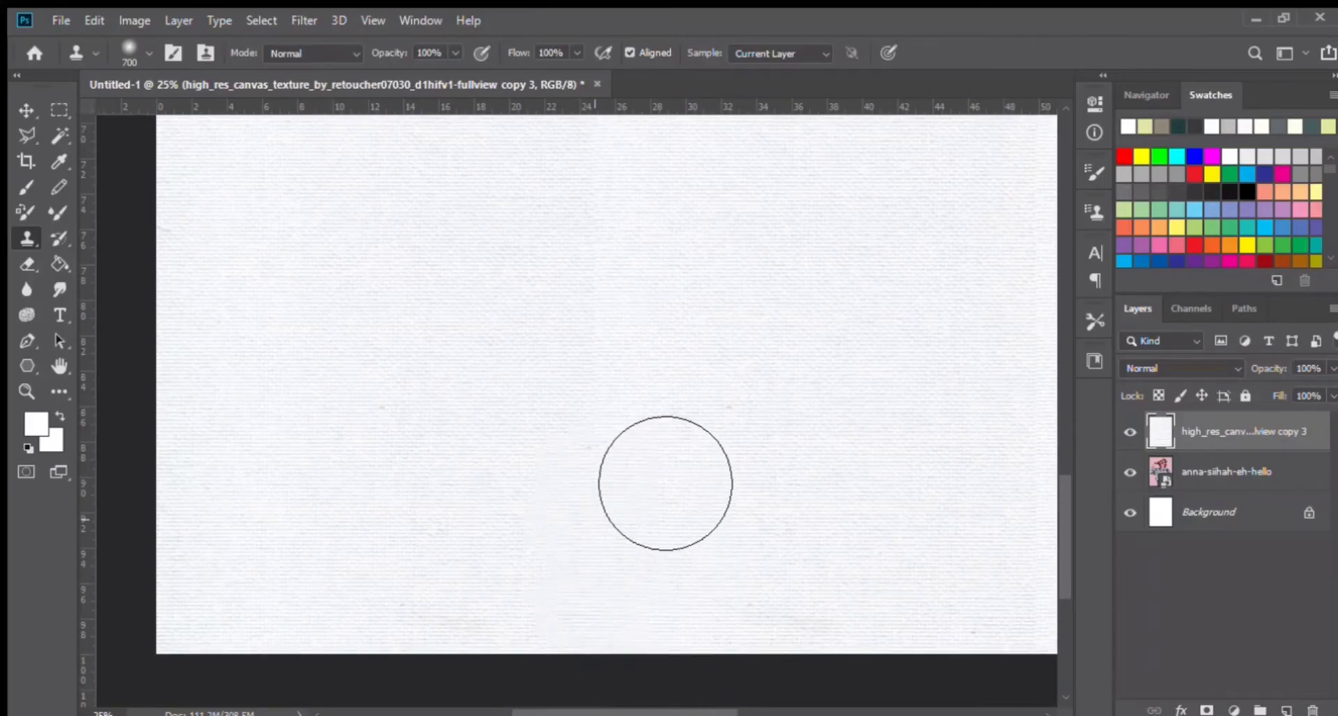
{"action": "scroll", "coordinate": [813, 521], "scroll_direction": "up", "scroll_amount": 2}
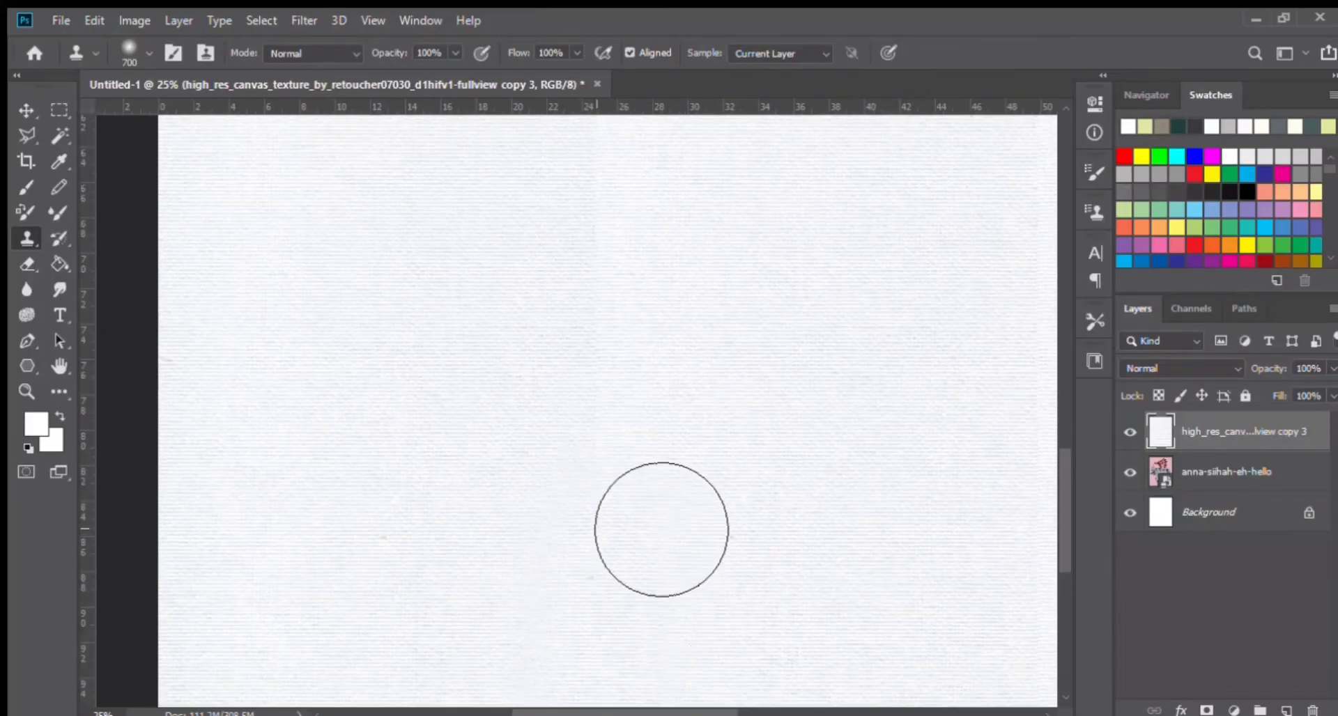
{"action": "left_click_drag", "start_coordinate": [586, 257], "coordinate": [577, 536]}
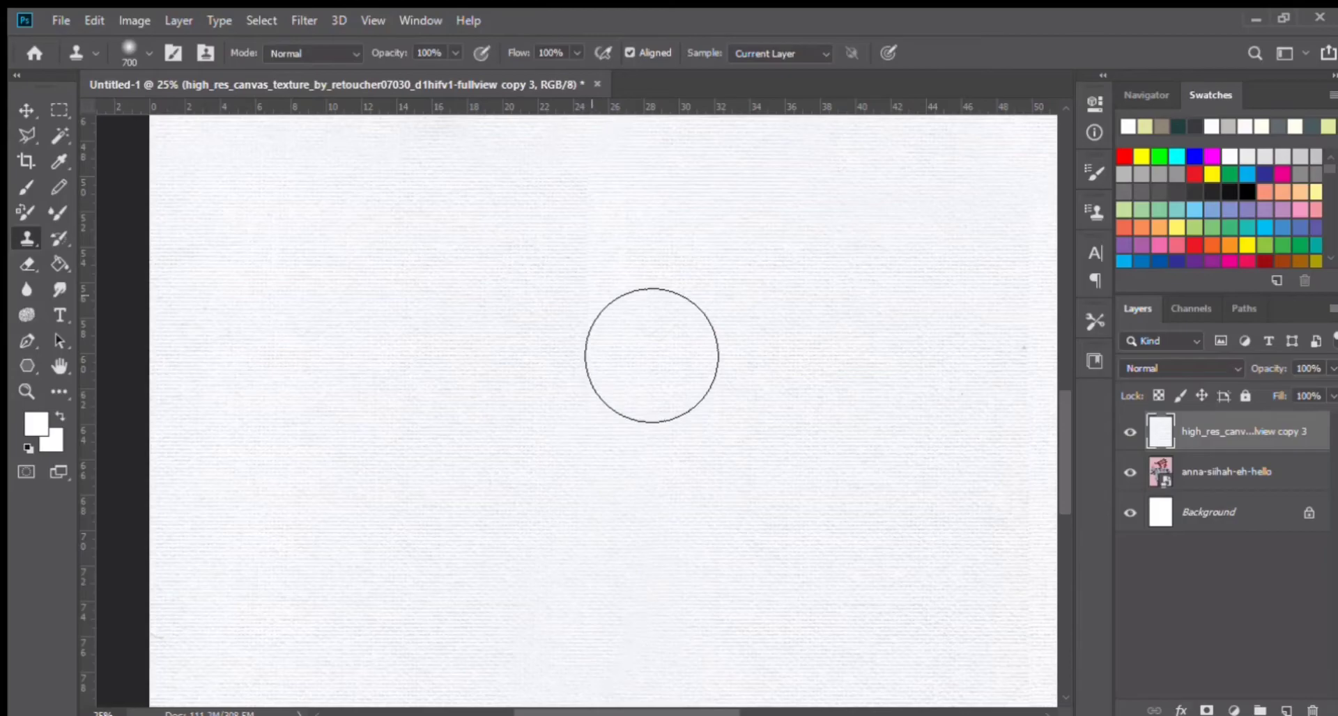
{"action": "left_click_drag", "start_coordinate": [617, 262], "coordinate": [568, 498]}
{"action": "scroll", "coordinate": [597, 352], "scroll_direction": "up", "scroll_amount": 5}
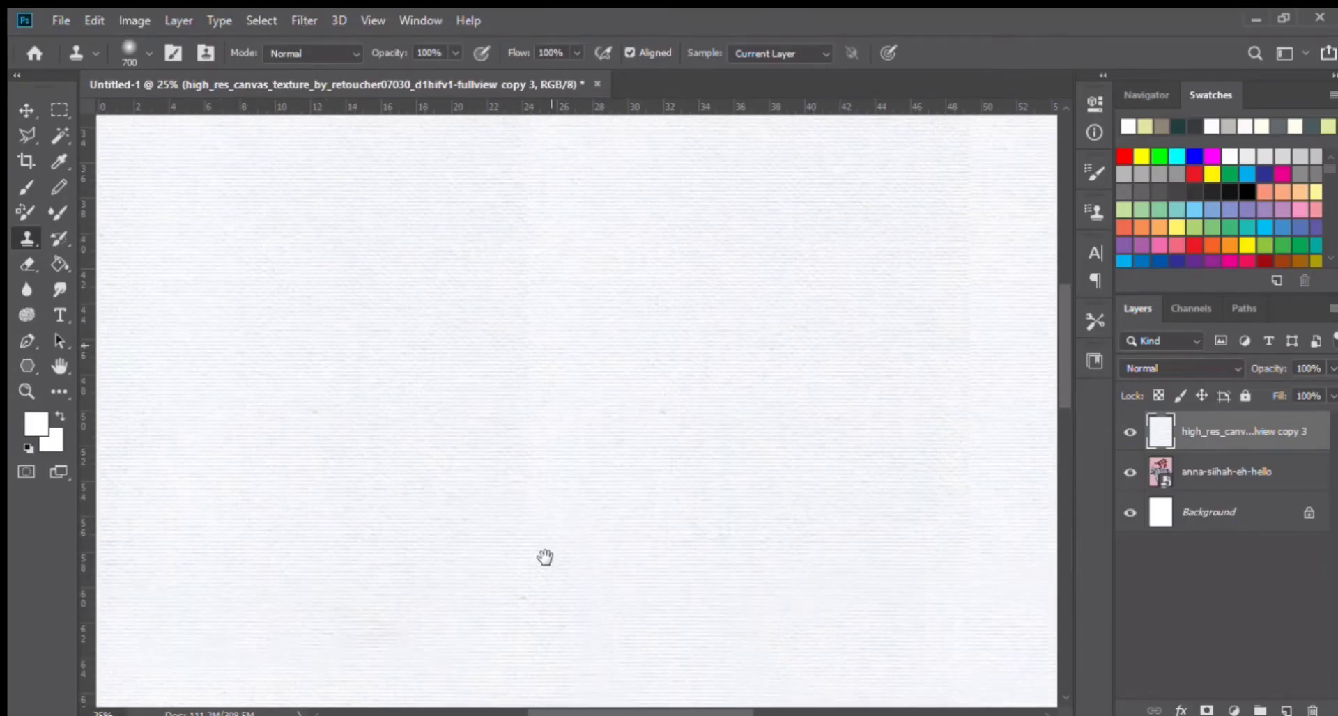
{"action": "scroll", "coordinate": [599, 335], "scroll_direction": "up", "scroll_amount": 4}
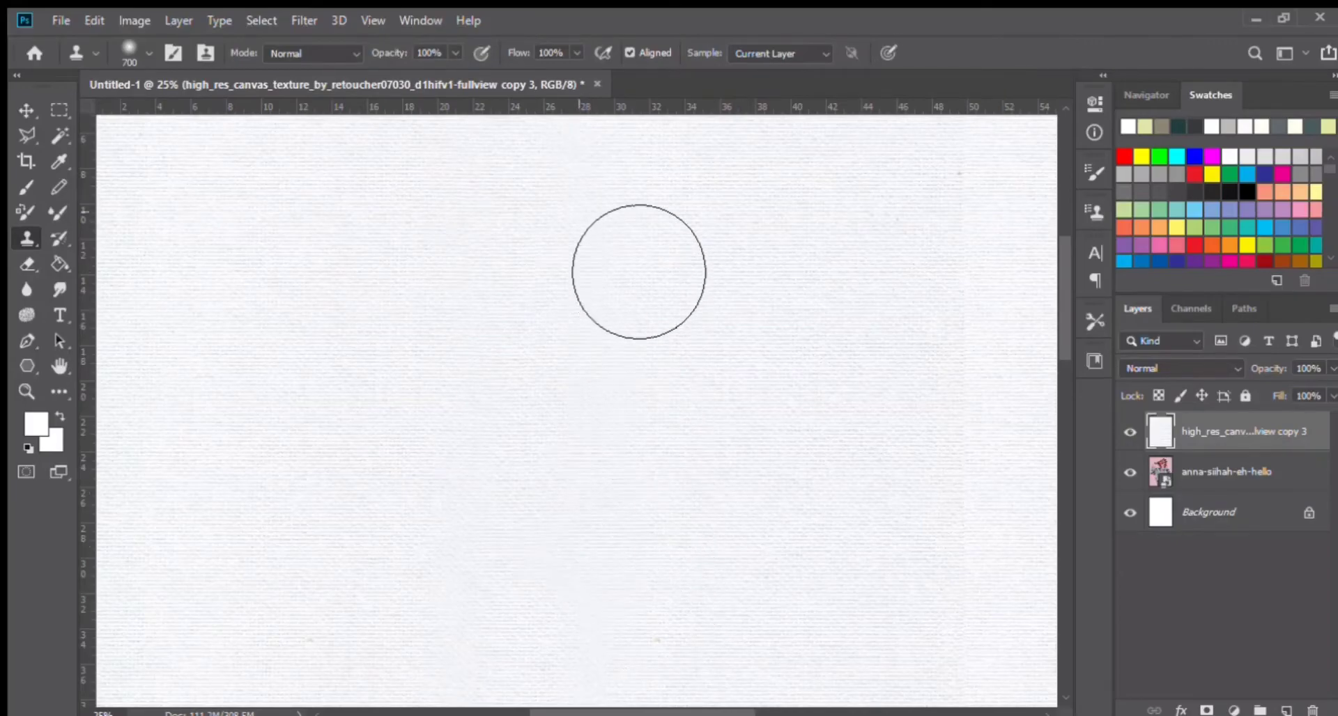
Clone weave over the right vertical seam of the texture, working from the canvas's upper edge down to the lower edge.
{"action": "left_click_drag", "start_coordinate": [885, 613], "coordinate": [440, 586]}
{"action": "left_click_drag", "start_coordinate": [422, 353], "coordinate": [438, 487]}
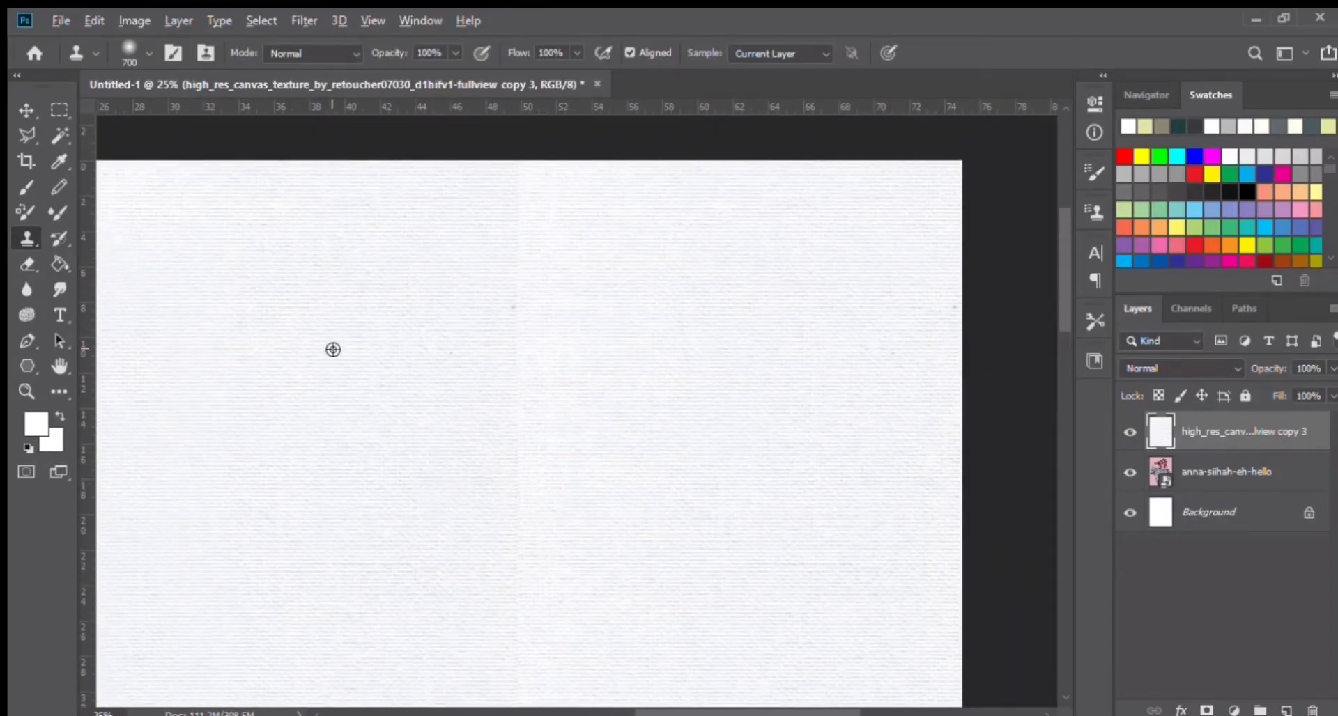
{"action": "left_click", "coordinate": [705, 342], "text": "alt"}
{"action": "left_click_drag", "start_coordinate": [654, 552], "coordinate": [675, 293]}
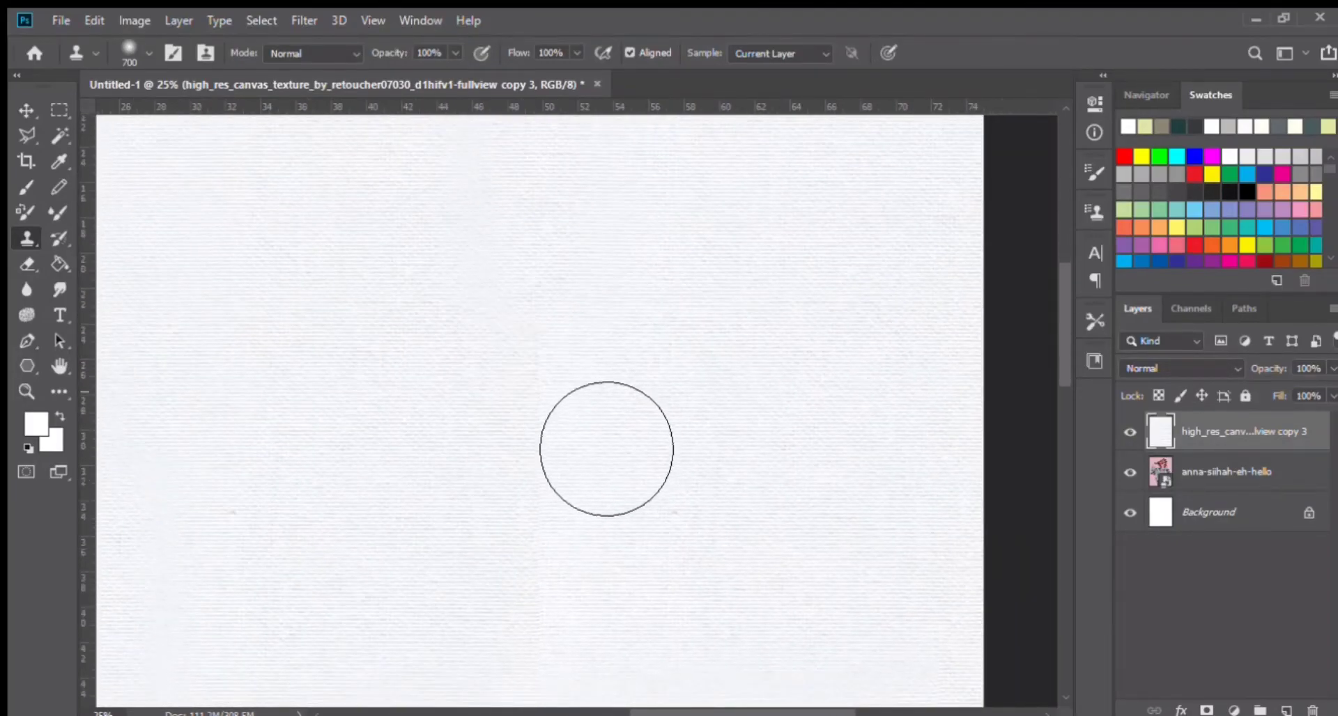
{"action": "scroll", "coordinate": [554, 575], "scroll_direction": "left", "scroll_amount": 1}
{"action": "scroll", "coordinate": [555, 575], "scroll_direction": "down", "scroll_amount": 10}
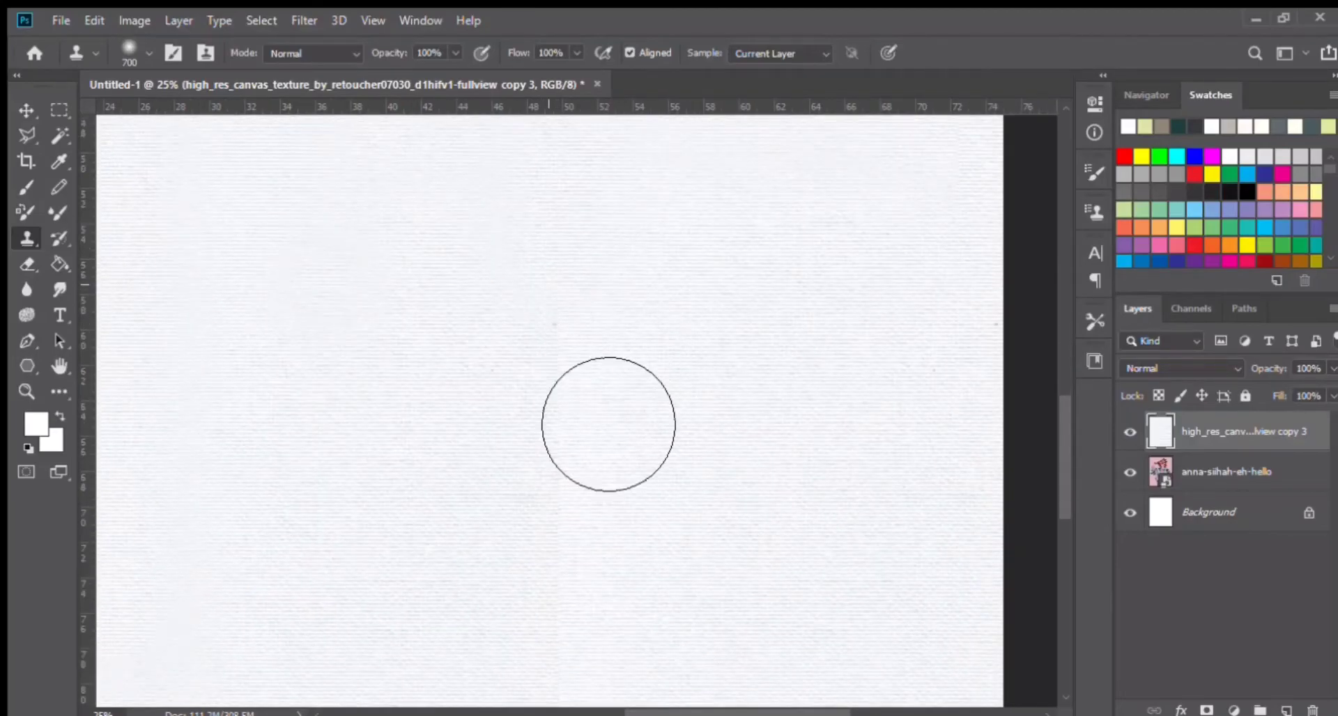
{"action": "scroll", "coordinate": [597, 627], "scroll_direction": "down", "scroll_amount": 10}
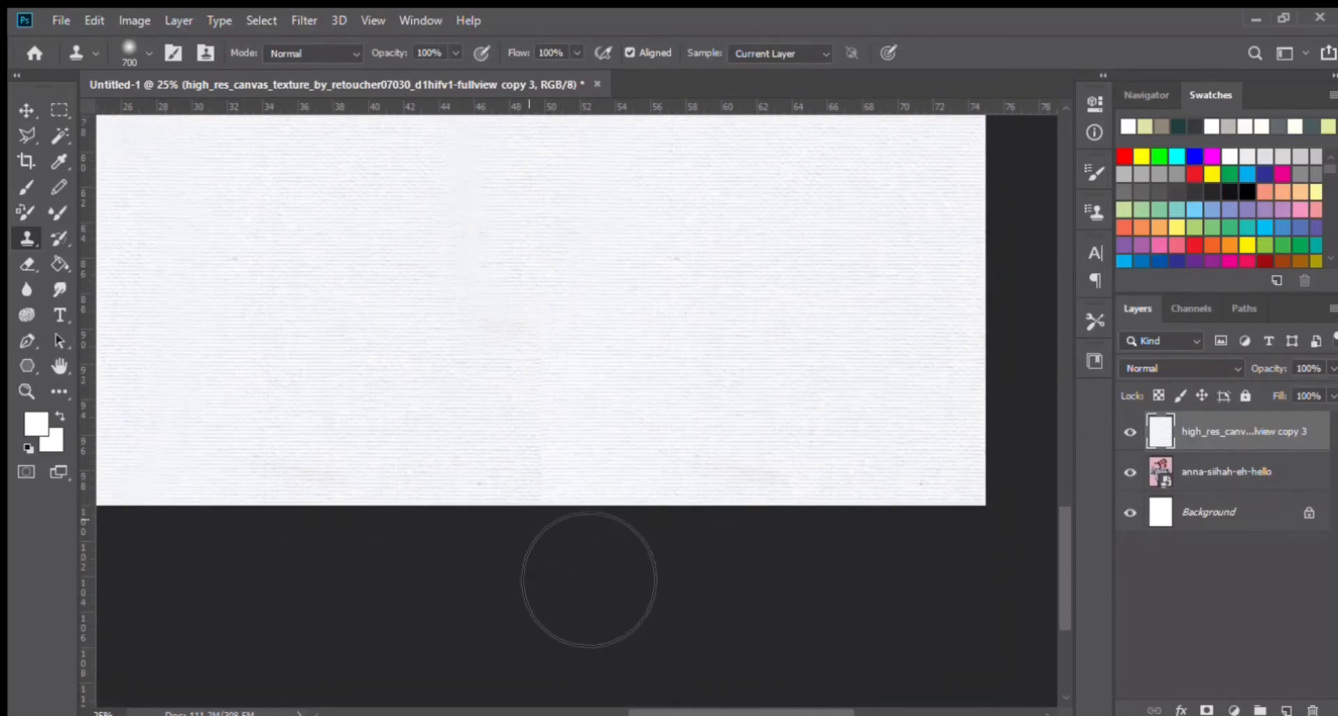
Blend the merged texture layer over the portrait with the Divide mode.
{"action": "key", "text": "ctrl+0"}
{"action": "key", "text": "v"}
{"action": "left_click", "coordinate": [165, 260]}
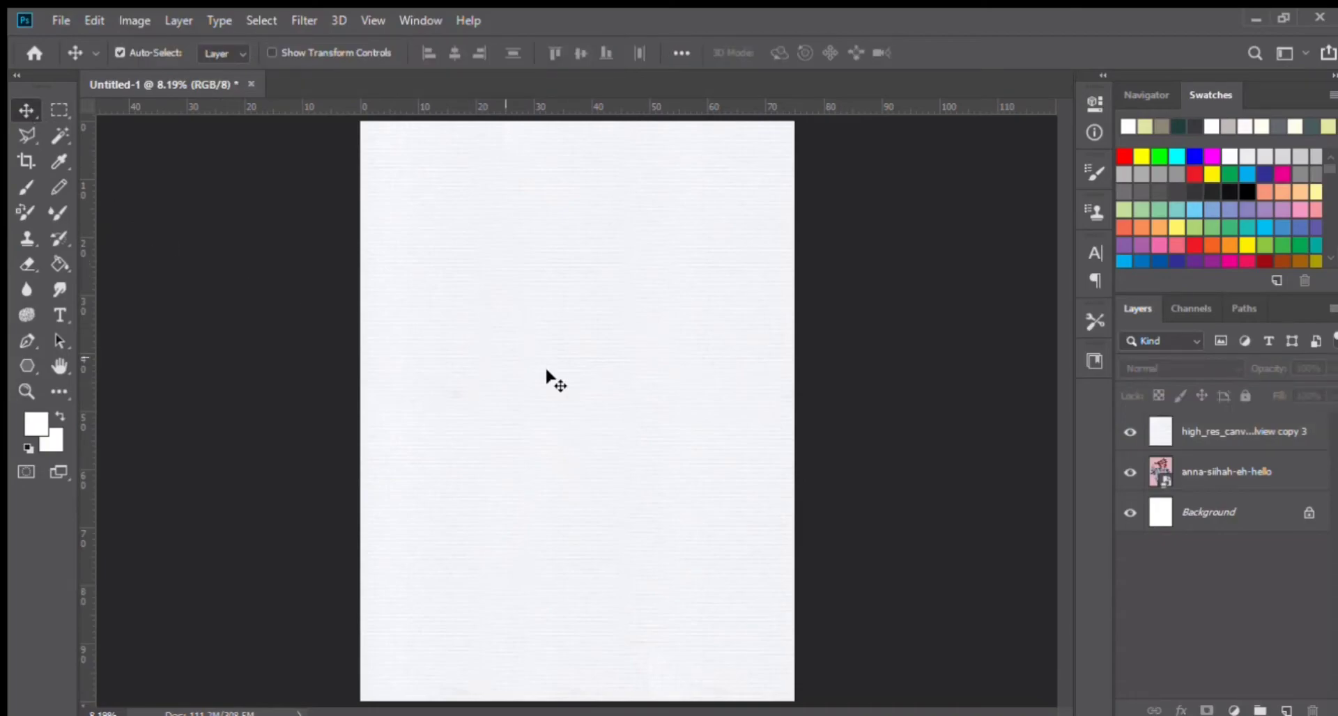
{"action": "left_click", "coordinate": [706, 510]}
{"action": "left_click", "coordinate": [1223, 370]}
{"action": "left_click", "coordinate": [1147, 629]}
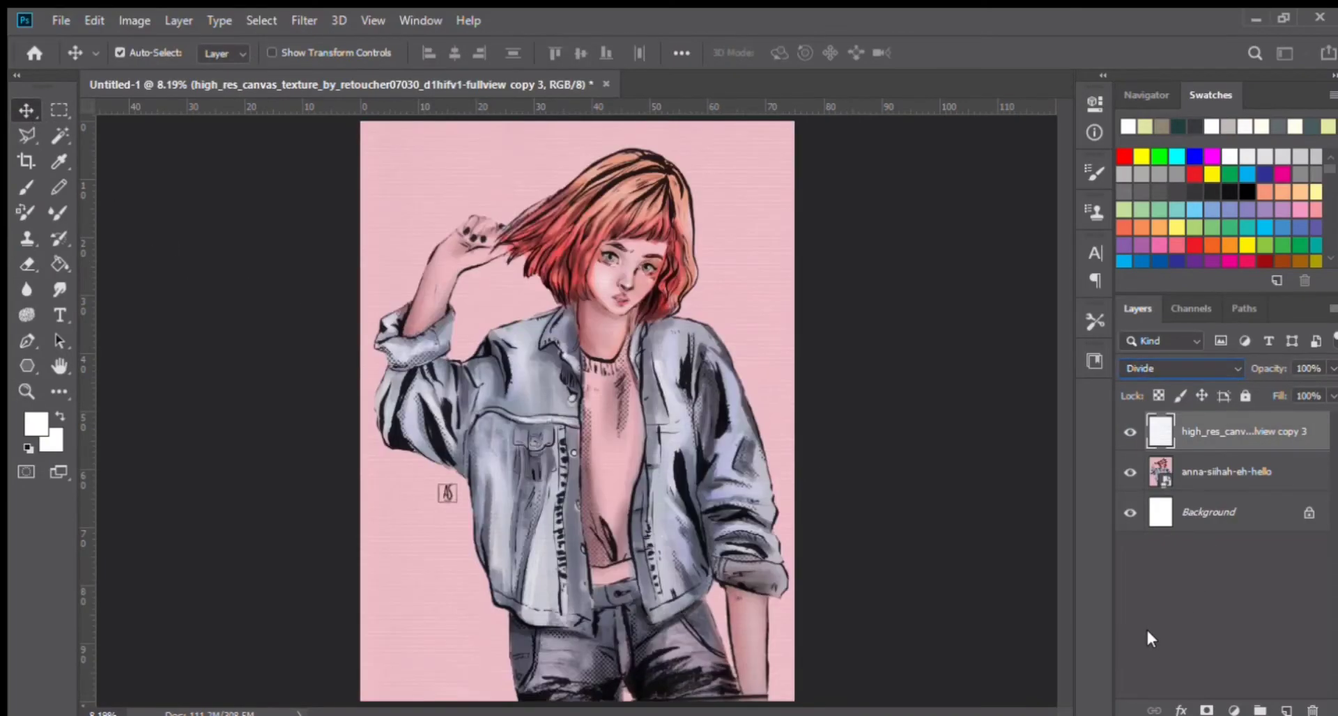
Examine the weave's strength up close over the jacket, the face and the pink background.
{"action": "left_click", "coordinate": [921, 419]}
{"action": "key", "text": "ctrl+plus"}
{"action": "key", "text": "ctrl+plus"}
{"action": "key", "text": "ctrl+plus"}
{"action": "key", "text": "ctrl+plus"}
{"action": "key", "text": "ctrl+plus"}
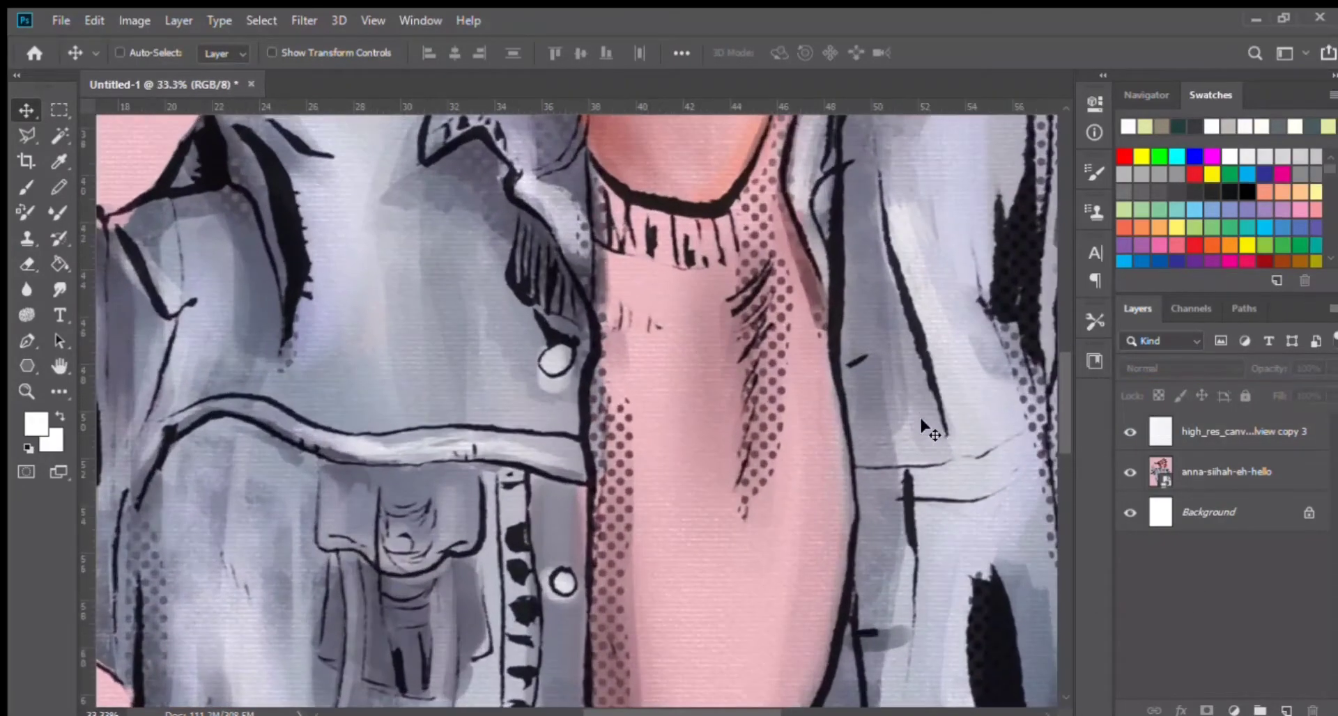
{"action": "key", "text": "ctrl+plus"}
{"action": "key", "text": "ctrl+minus"}
{"action": "left_click_drag", "start_coordinate": [775, 267], "coordinate": [692, 625]}
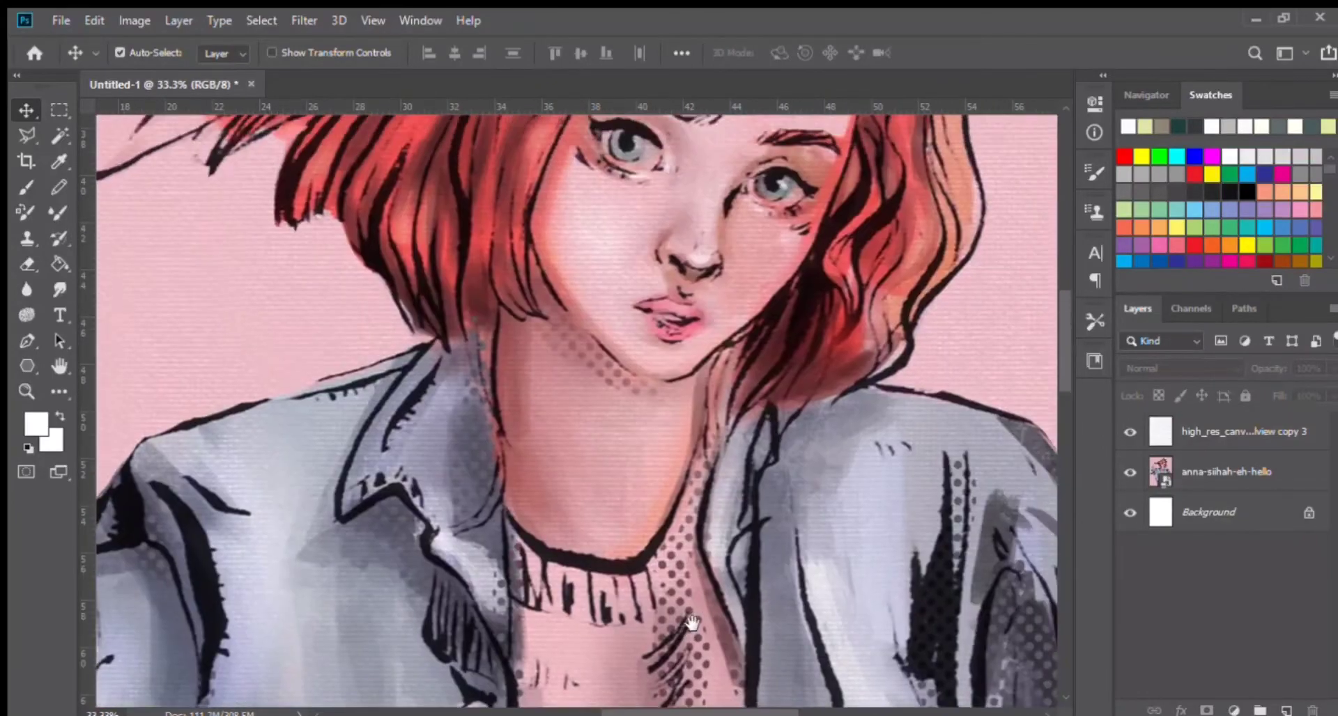
{"action": "left_click_drag", "start_coordinate": [207, 299], "coordinate": [571, 441]}
{"action": "left_click_drag", "start_coordinate": [851, 313], "coordinate": [487, 538]}
{"action": "left_click_drag", "start_coordinate": [890, 531], "coordinate": [460, 510]}
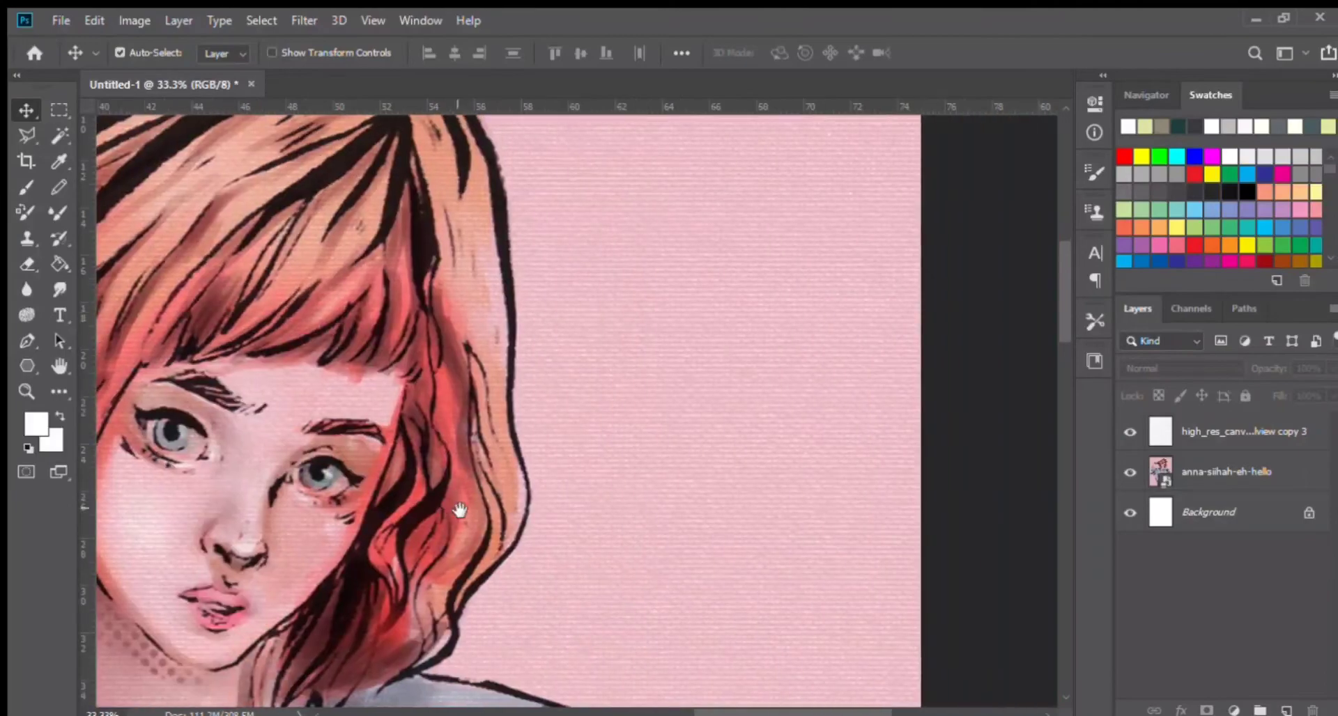
Reduce the texture layer's opacity to 53% to soften the weave over the portrait.
{"action": "left_click", "coordinate": [1256, 445]}
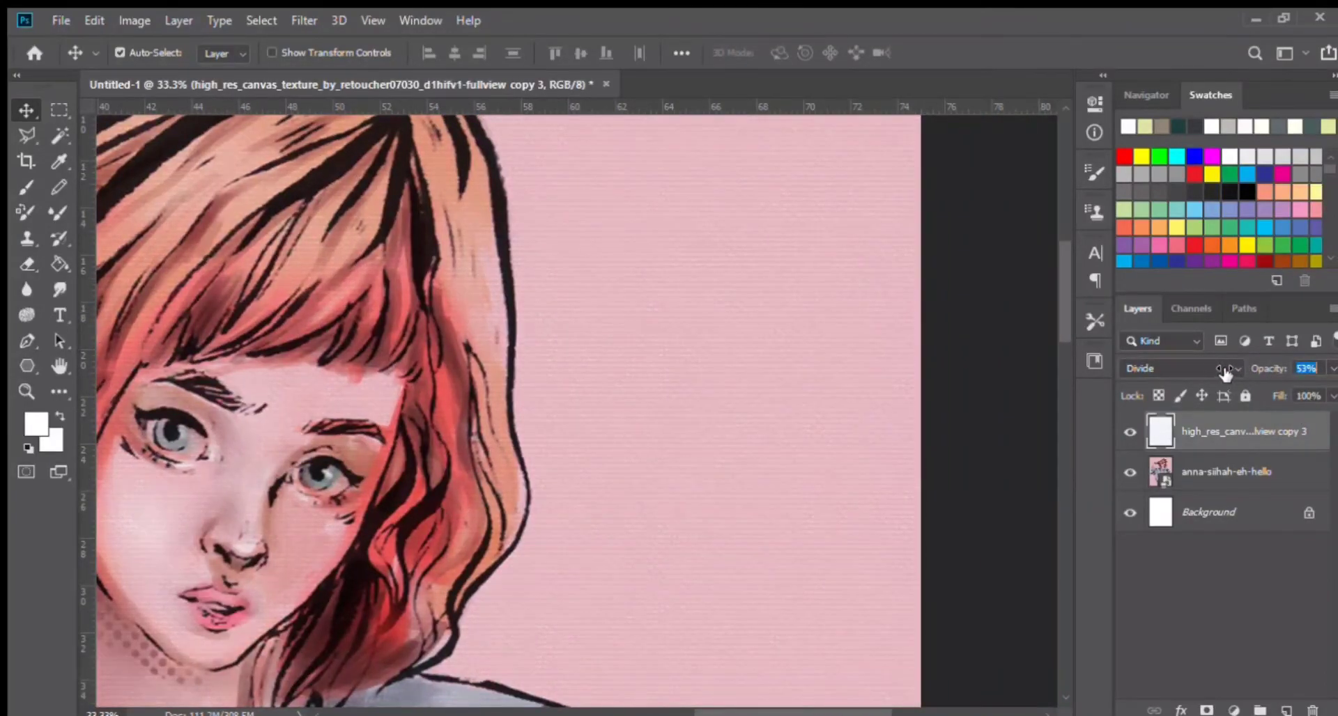
{"action": "left_click_drag", "start_coordinate": [373, 451], "coordinate": [728, 353]}
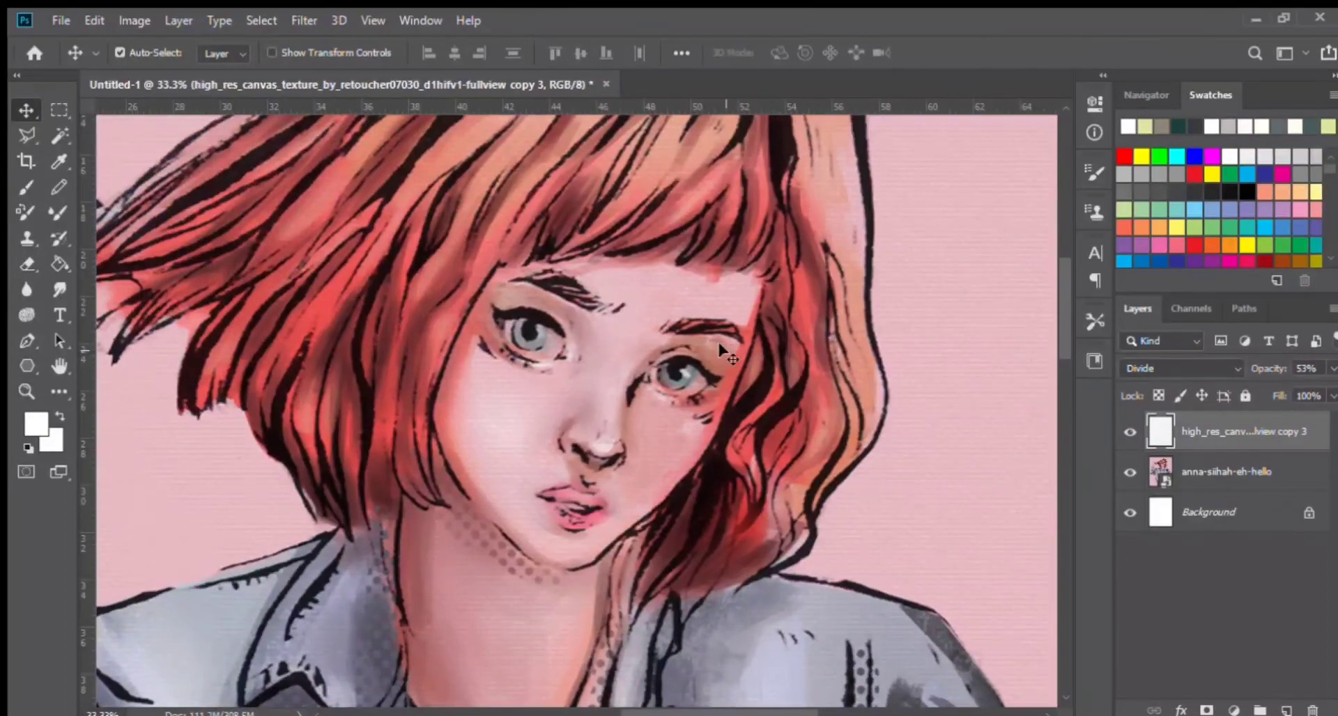
{"action": "key", "text": "ctrl+0"}
{"action": "left_click", "coordinate": [888, 386]}
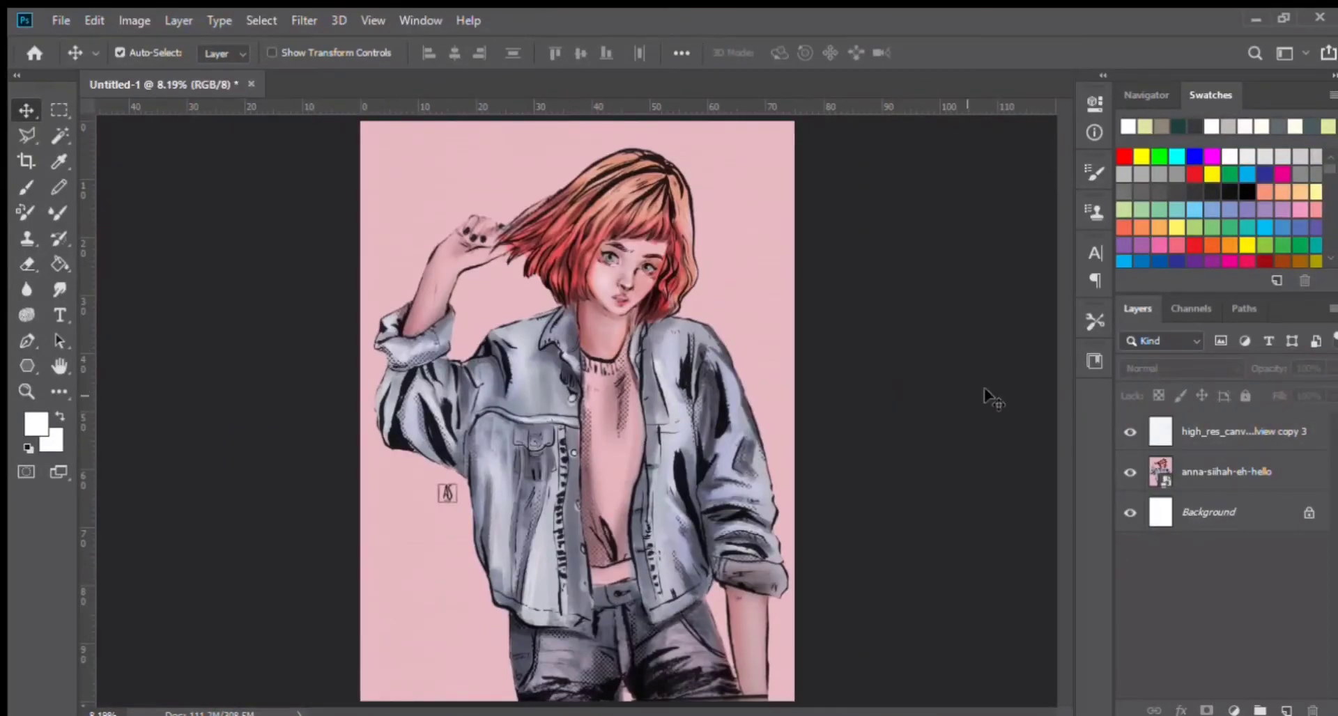
Inspect the softened weave up close across the background, jacket, arm and face.
{"action": "left_click", "coordinate": [1221, 436]}
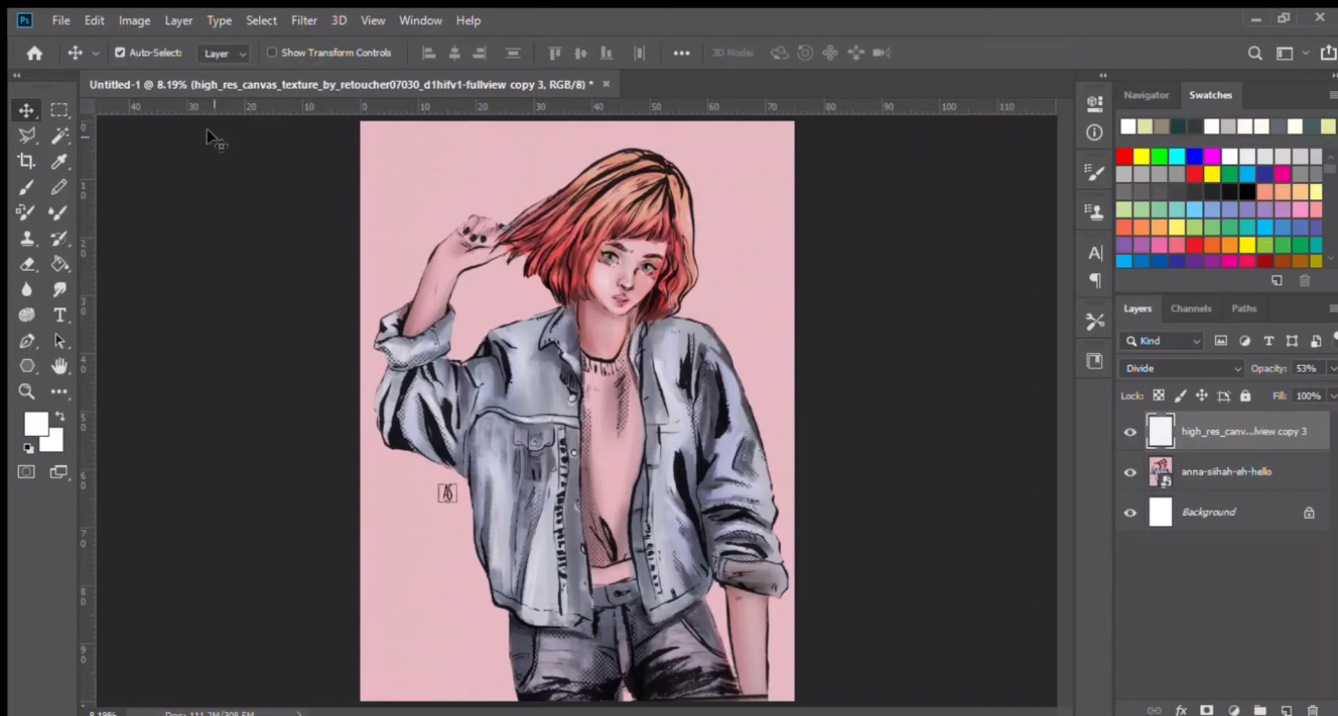
{"action": "left_click", "coordinate": [876, 409]}
{"action": "key", "text": "ctrl+plus"}
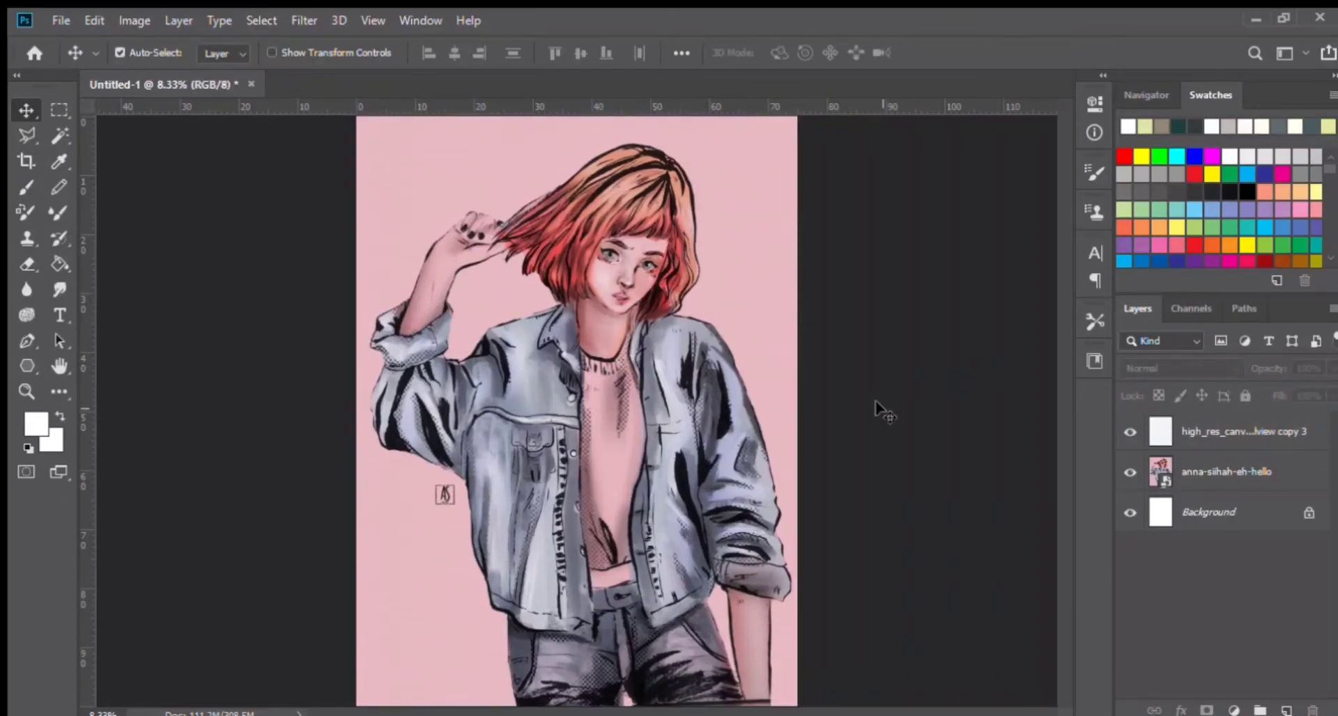
{"action": "key", "text": "ctrl+plus"}
{"action": "key", "text": "ctrl+plus"}
{"action": "key", "text": "ctrl+plus"}
{"action": "key", "text": "ctrl+plus"}
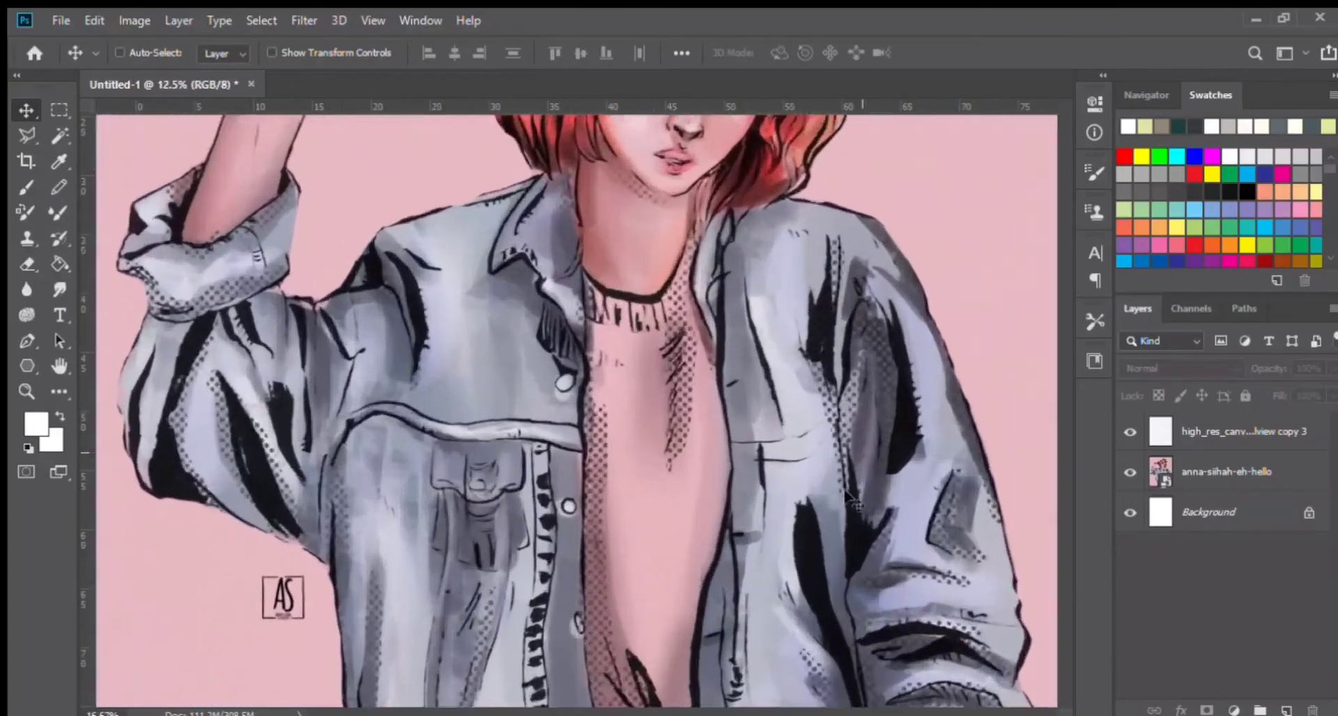
{"action": "left_click_drag", "start_coordinate": [230, 585], "coordinate": [552, 251]}
{"action": "left_click_drag", "start_coordinate": [373, 513], "coordinate": [470, 258]}
{"action": "left_click_drag", "start_coordinate": [838, 563], "coordinate": [508, 263]}
{"action": "left_click_drag", "start_coordinate": [264, 573], "coordinate": [425, 481]}
{"action": "left_click_drag", "start_coordinate": [708, 458], "coordinate": [675, 678]}
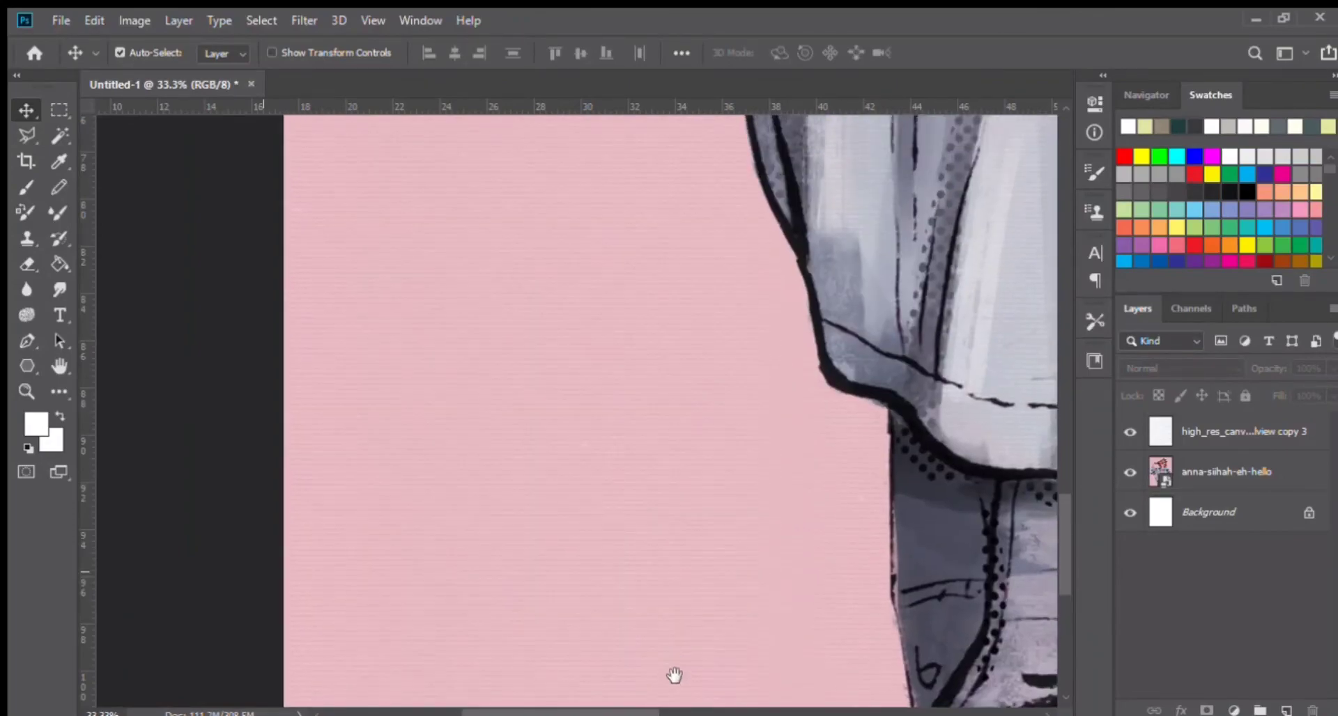
{"action": "left_click_drag", "start_coordinate": [553, 242], "coordinate": [491, 655]}
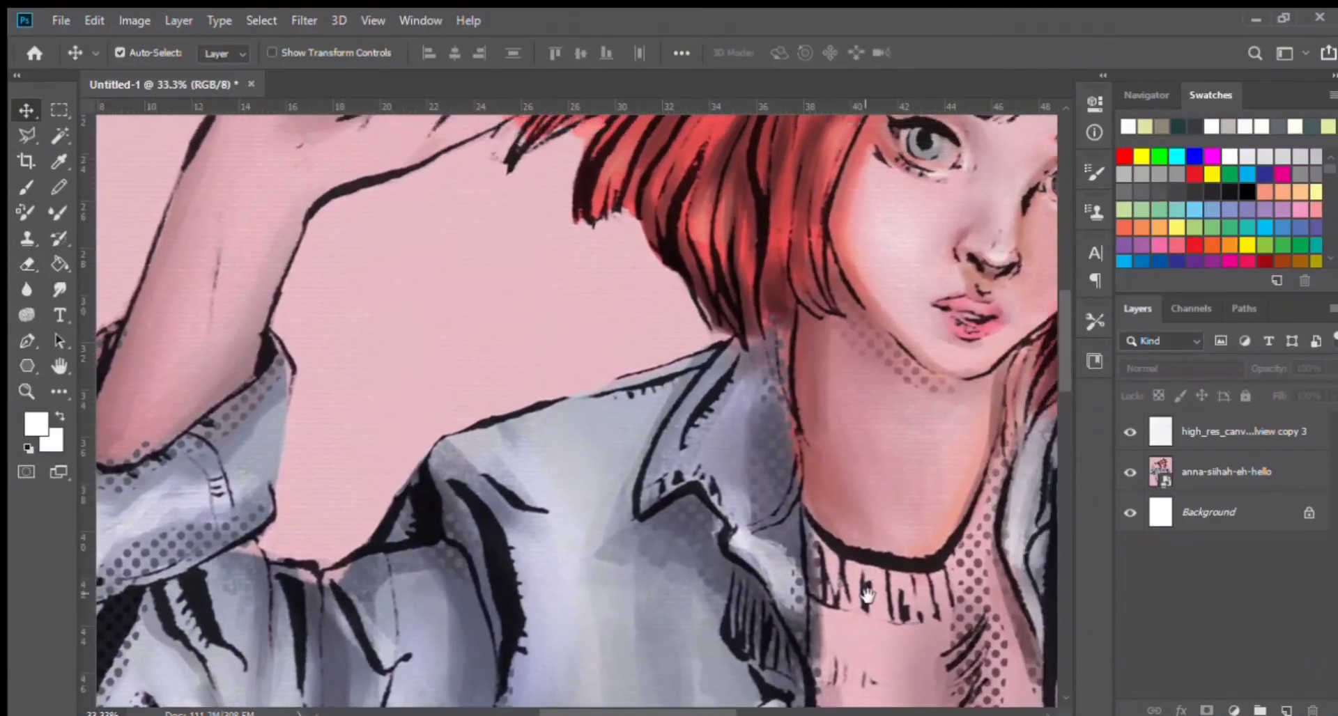
{"action": "left_click_drag", "start_coordinate": [951, 662], "coordinate": [560, 379]}
{"action": "left_click_drag", "start_coordinate": [969, 327], "coordinate": [973, 648]}
Save the textured portrait document.
{"action": "key", "text": "ctrl+0"}
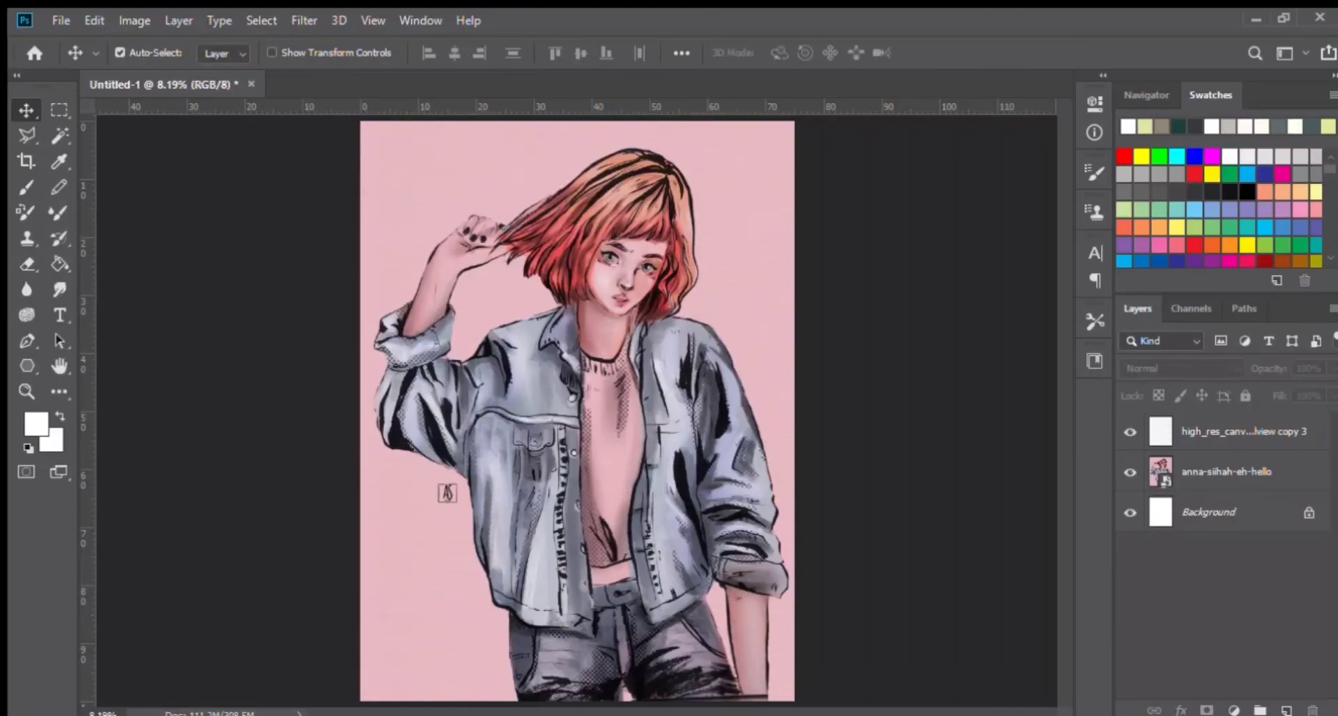
{"action": "key", "text": "ctrl+s"}
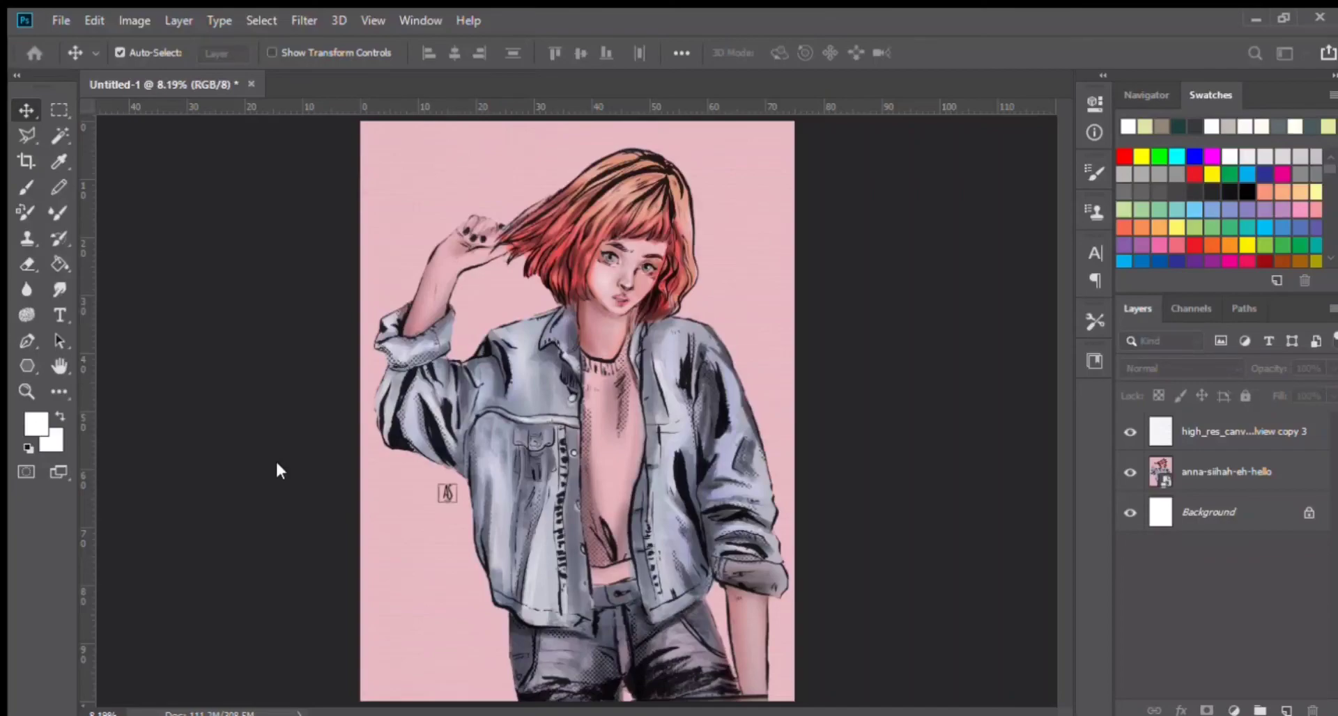